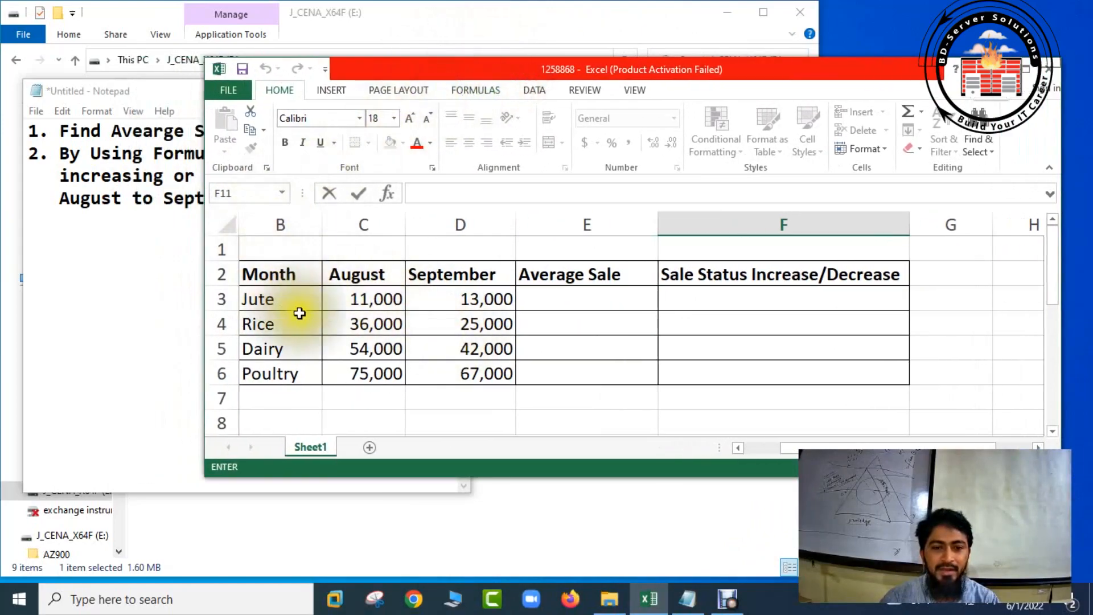
Look over the product rows and the Month, August and September headings of the sales table.
click(270, 301)
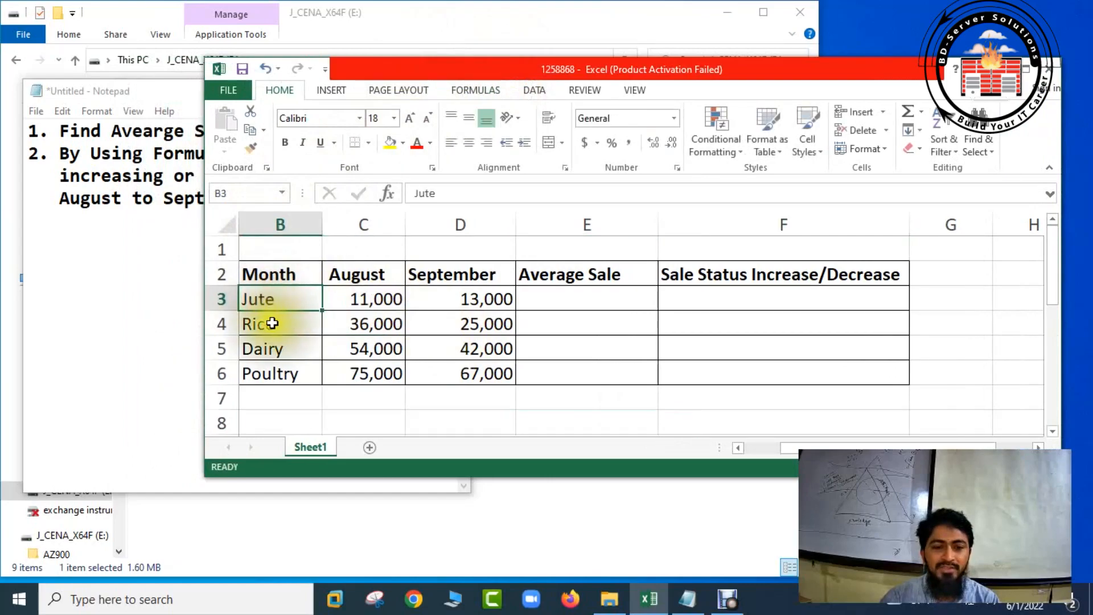
double_click(273, 323)
click(283, 349)
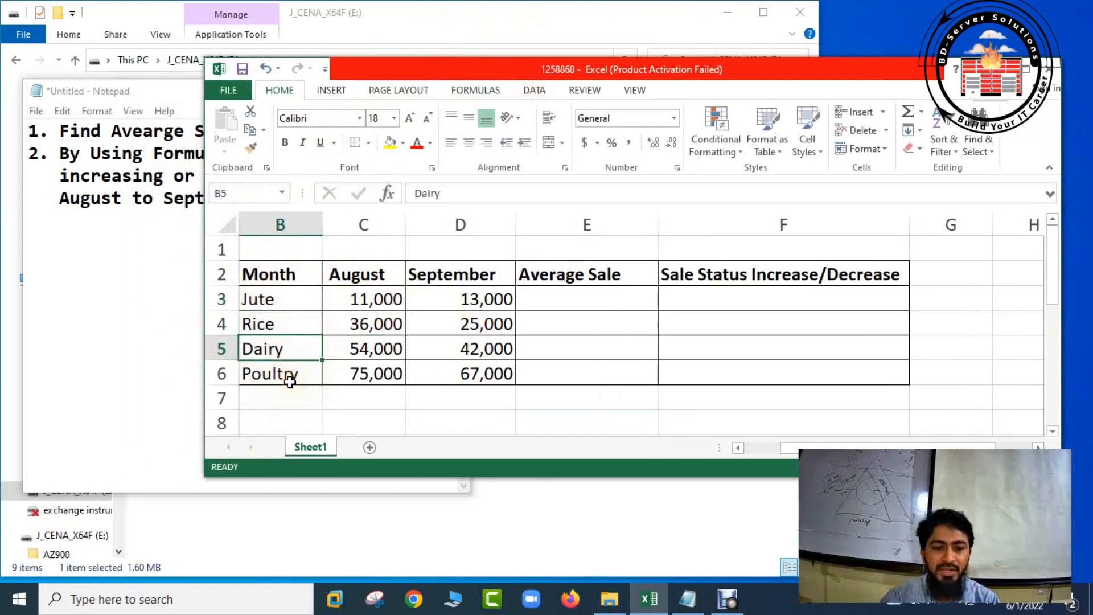
click(291, 373)
click(296, 276)
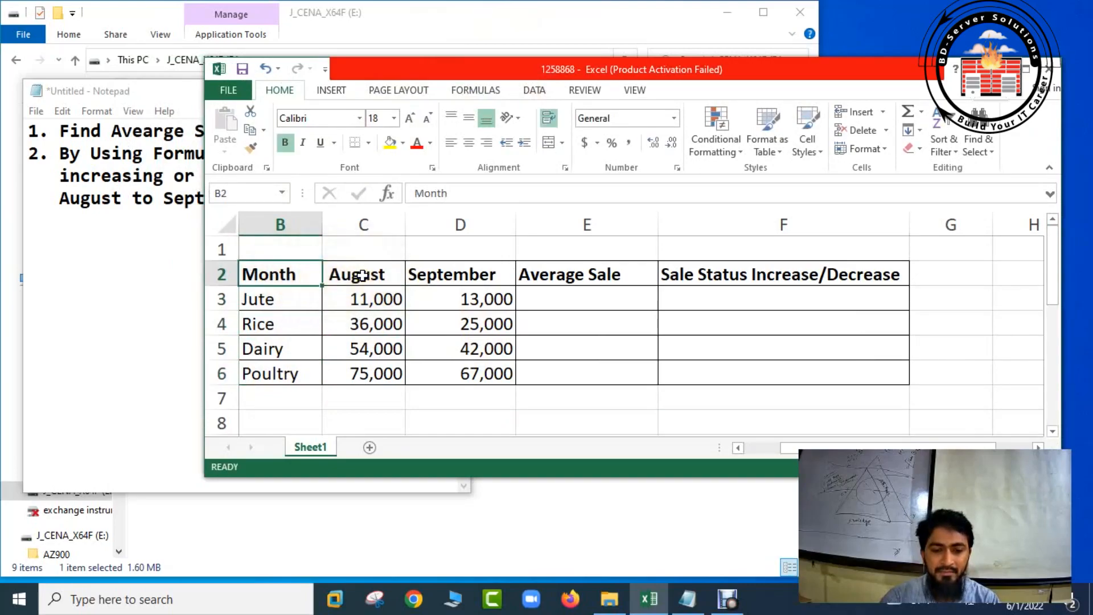
double_click(362, 275)
double_click(442, 276)
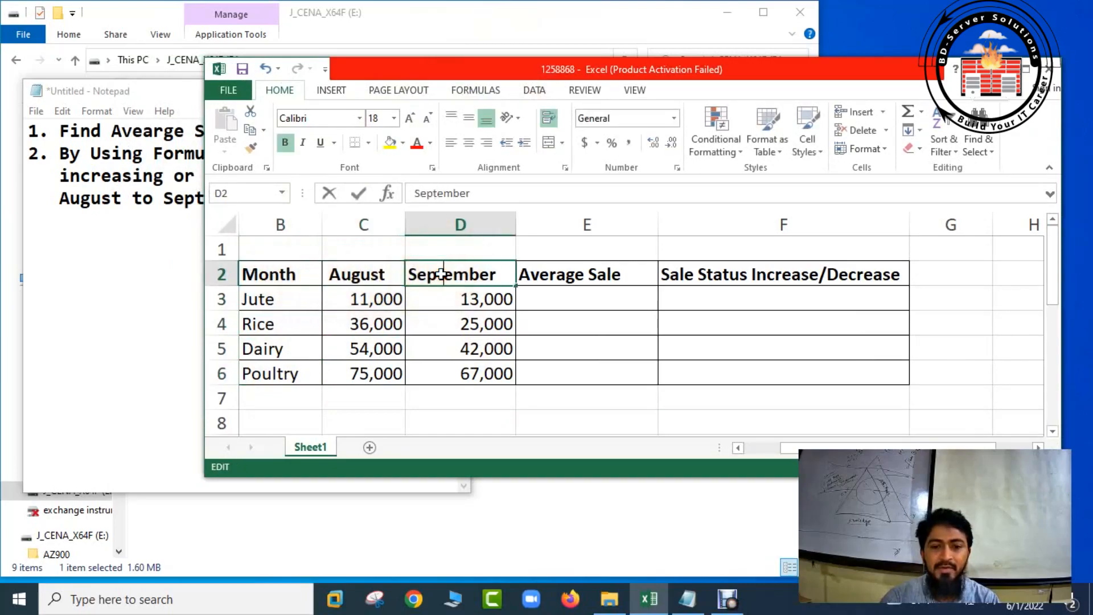
double_click(501, 66)
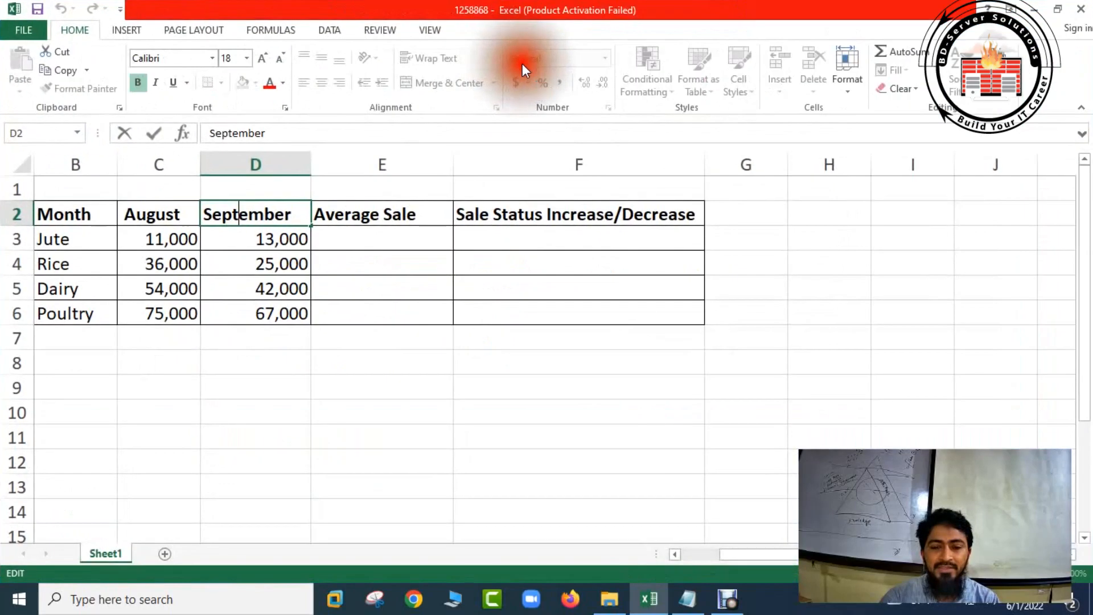
click(1059, 10)
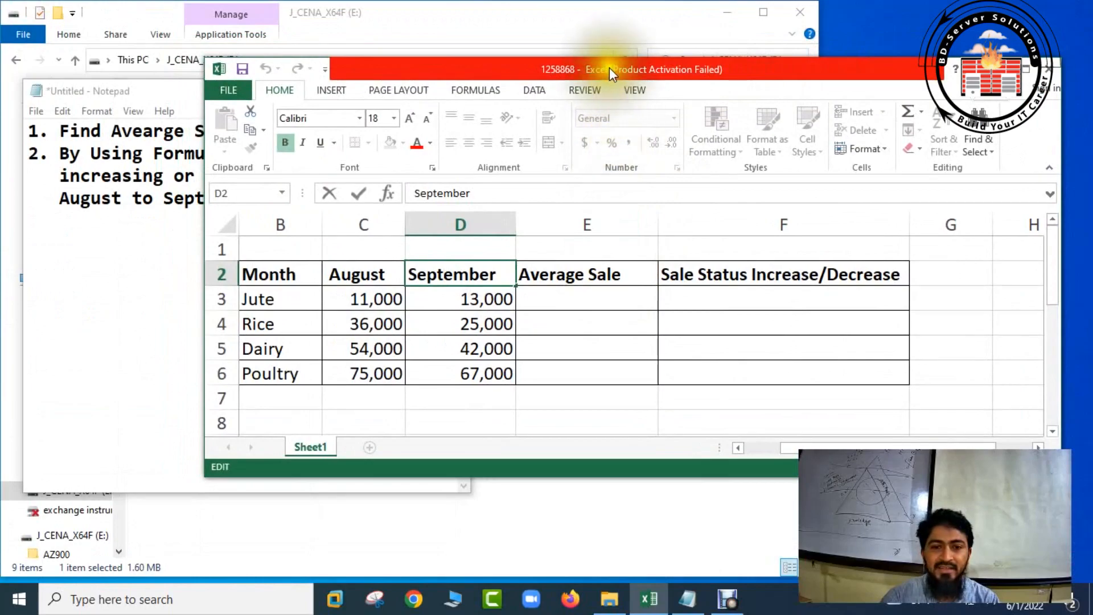
Move the workbook window aside and read the two Notepad tasks alongside the Average Sale and Sale Status Increase/Decrease columns.
drag(690, 64, 804, 56)
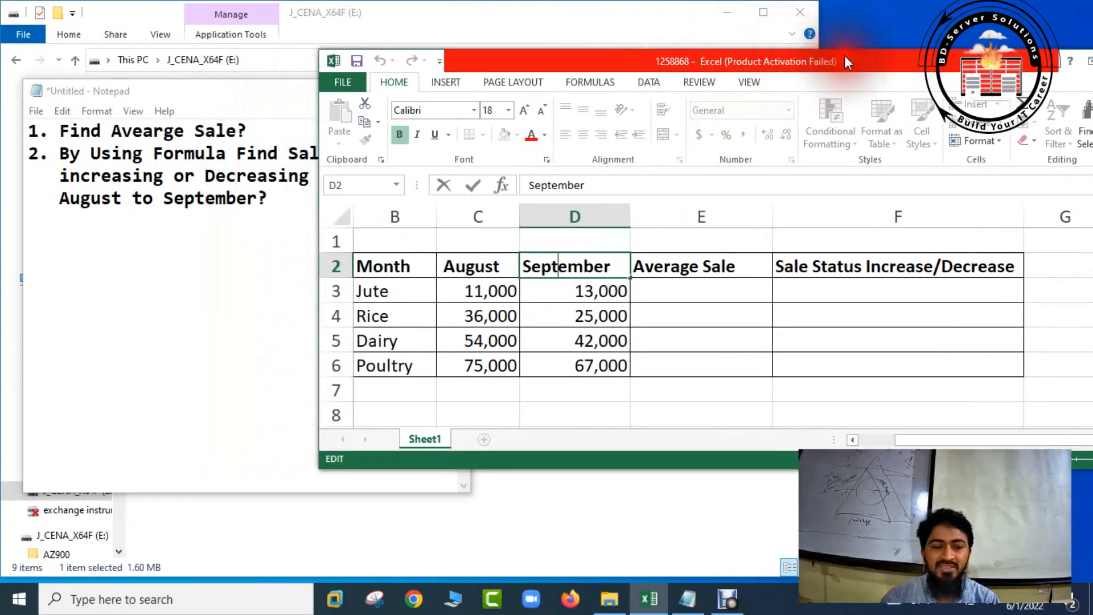
drag(61, 131, 254, 133)
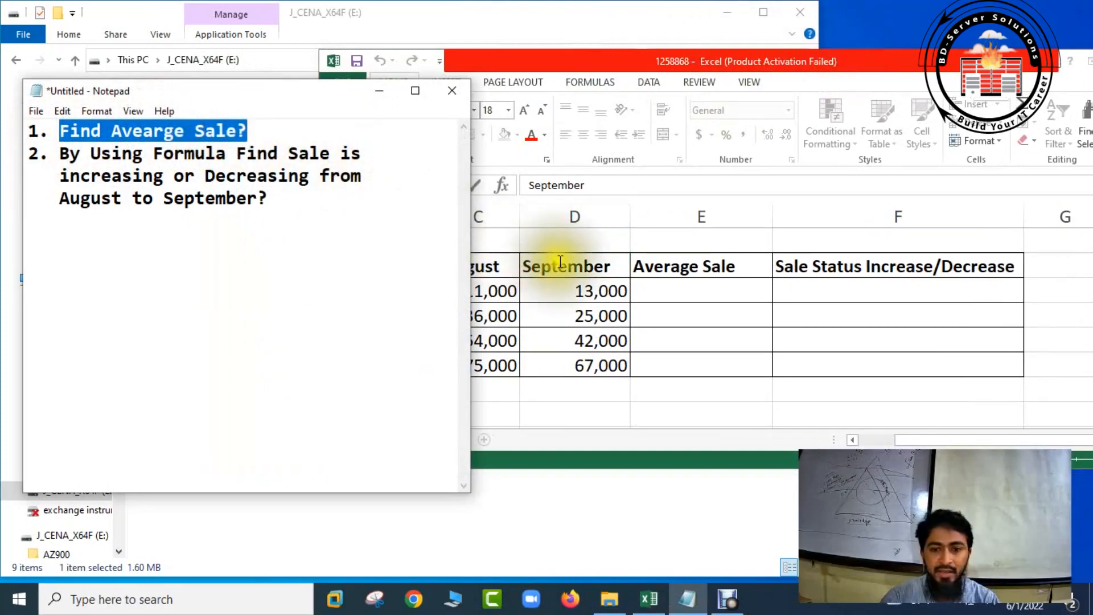
click(689, 290)
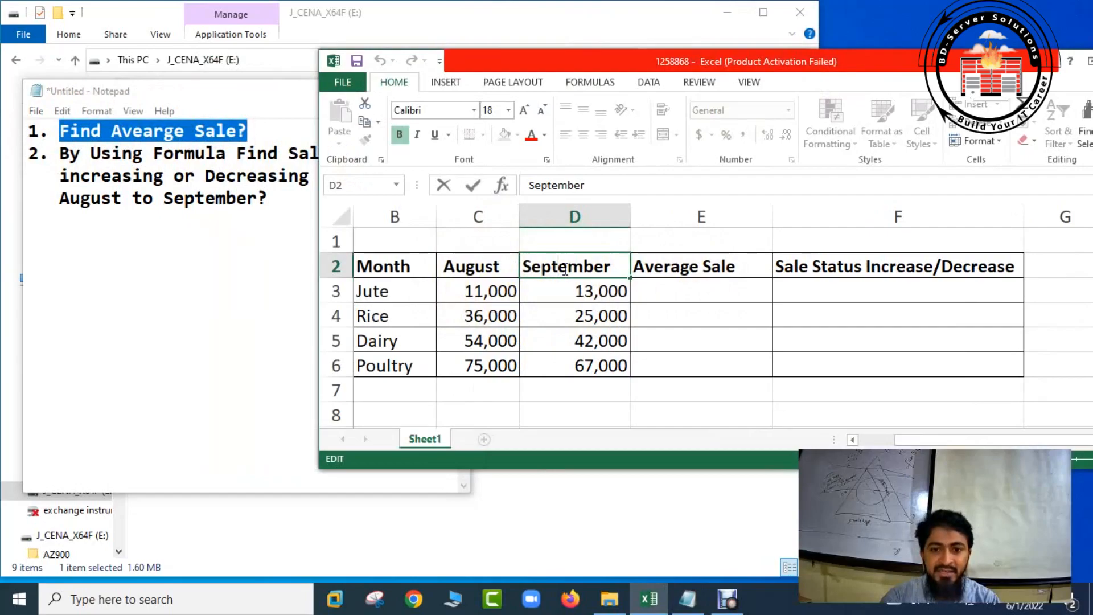
click(804, 268)
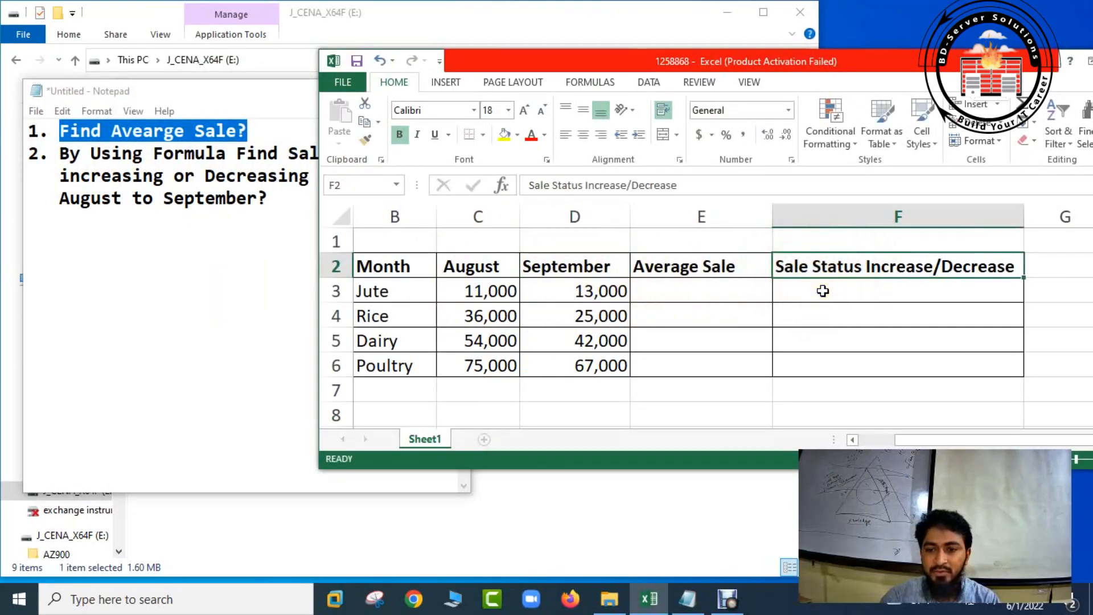
double_click(822, 288)
click(188, 231)
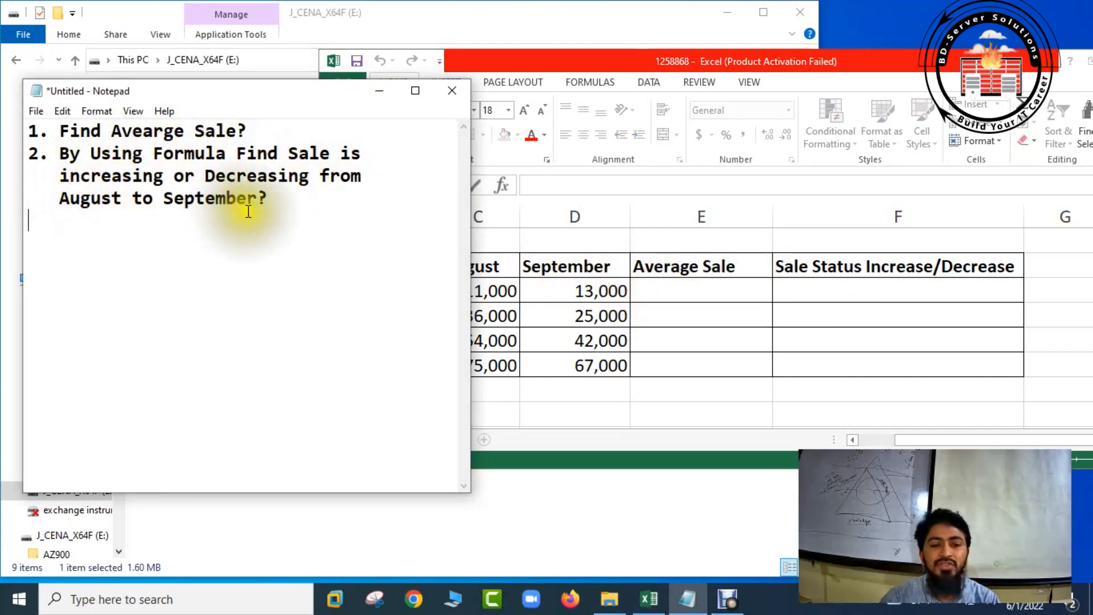
click(488, 291)
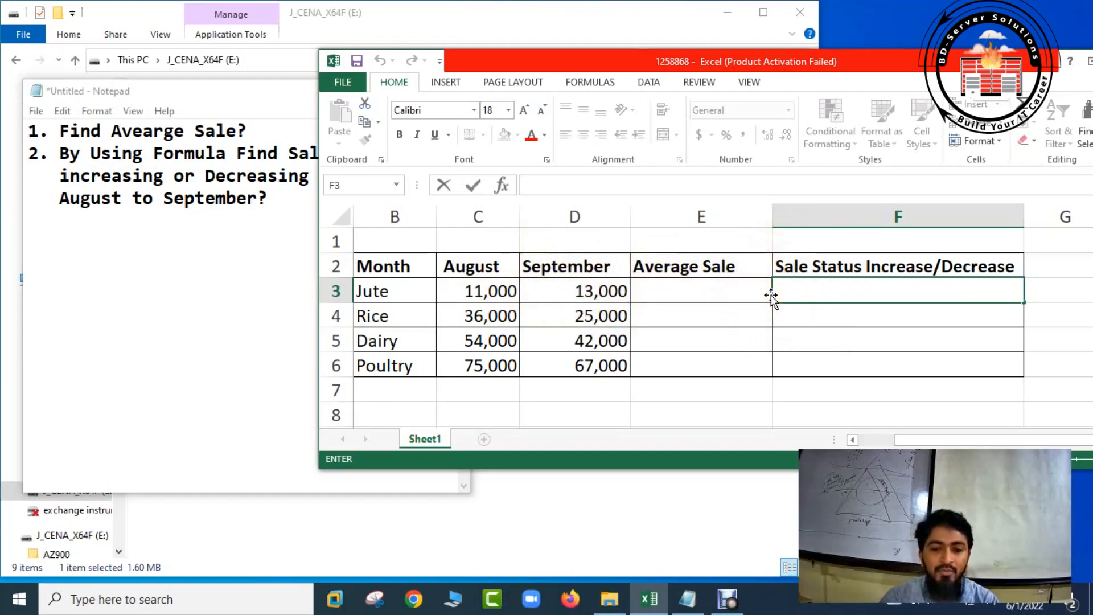
Maximize the workbook window to work on the sales table.
drag(1051, 61, 985, 67)
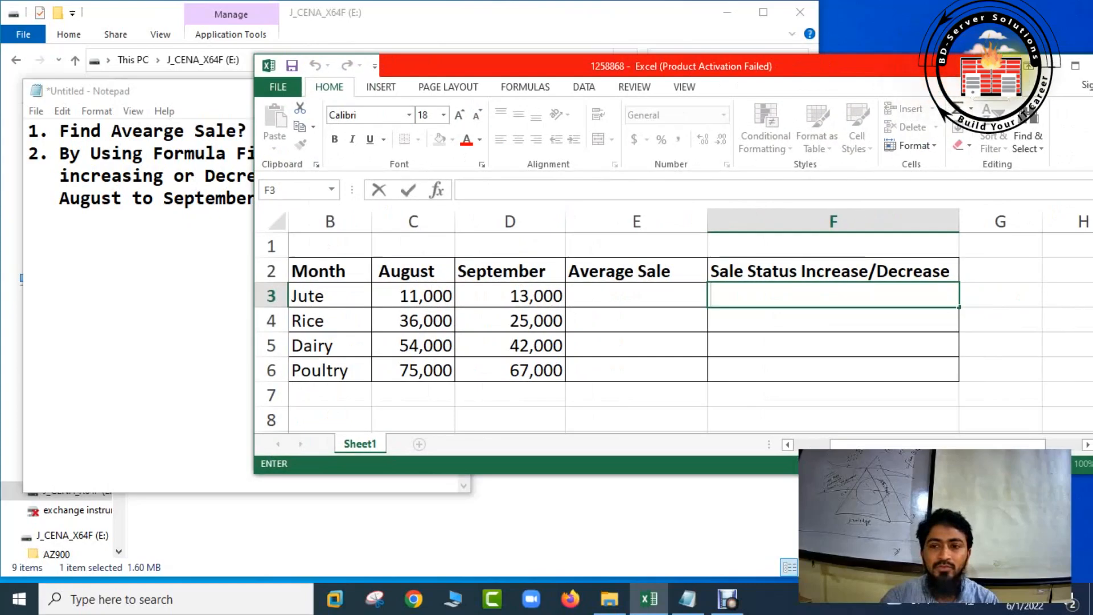
click(1075, 66)
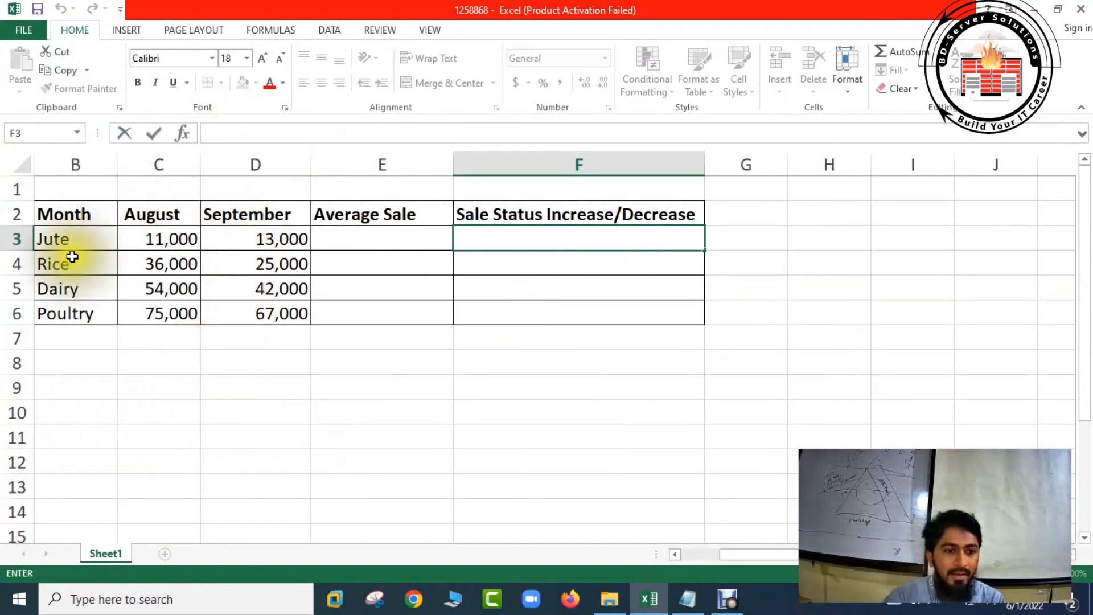
double_click(68, 242)
Enter the beginning of an AVERAGE formula, =Av, in the Average Sale cell for Jute (E3).
double_click(324, 237)
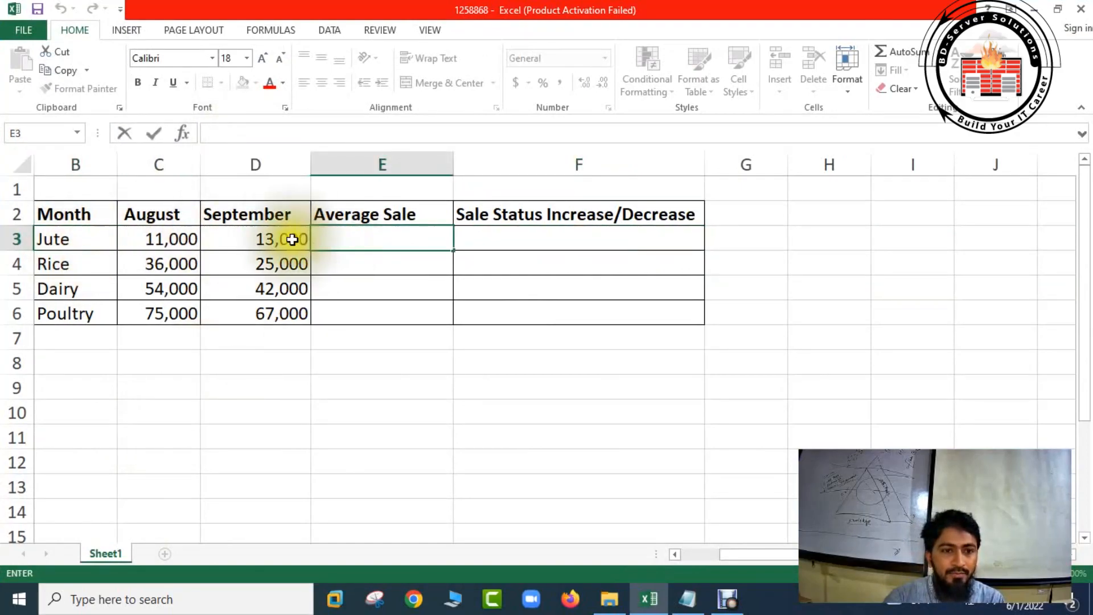
click(334, 238)
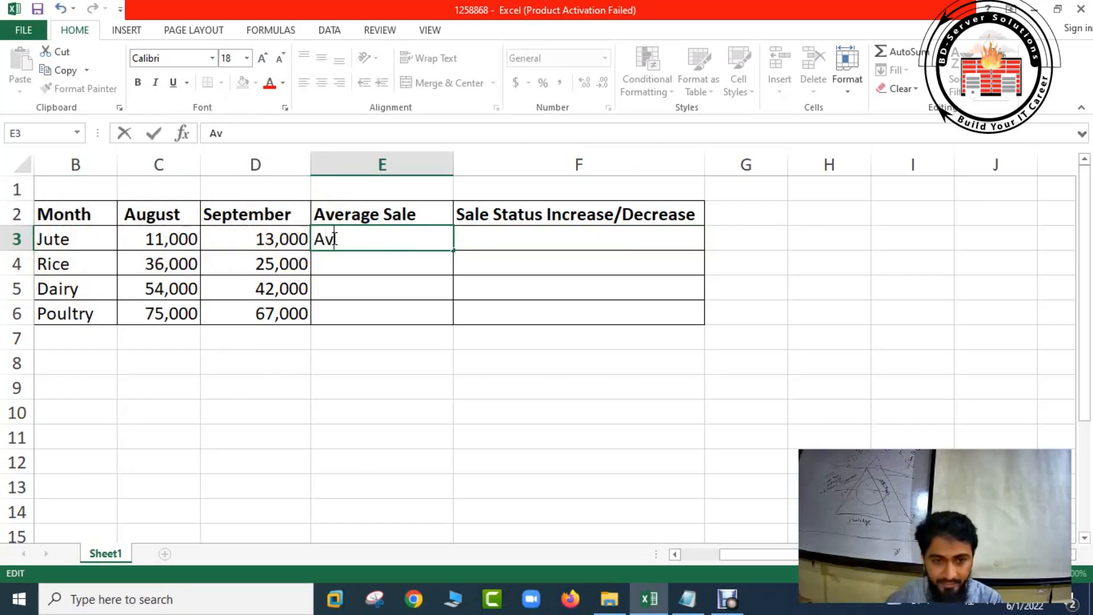
text(=)
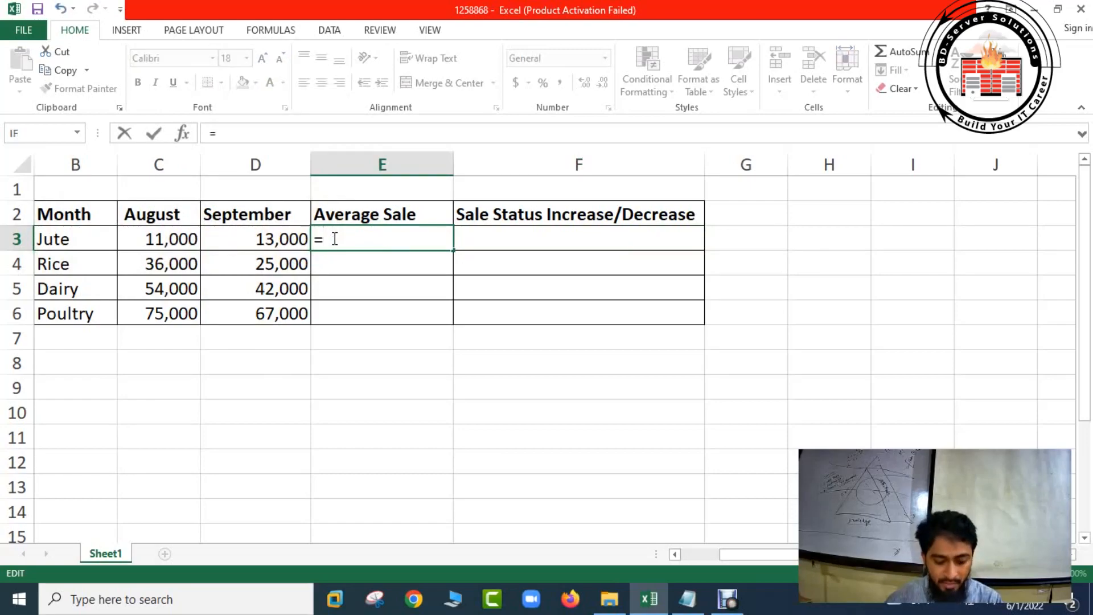
text(A)
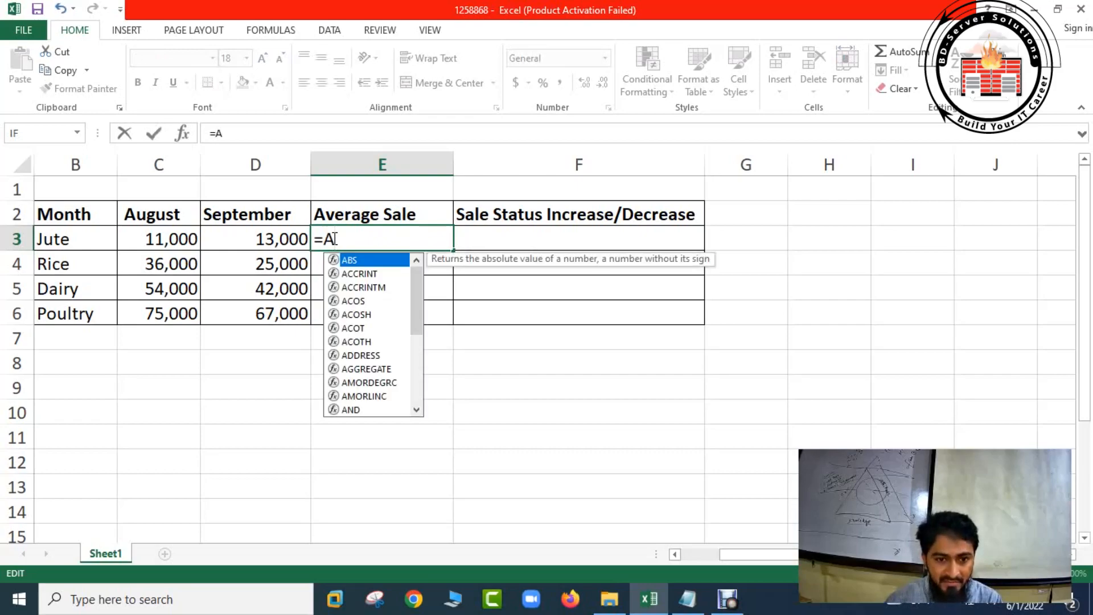
text(v)
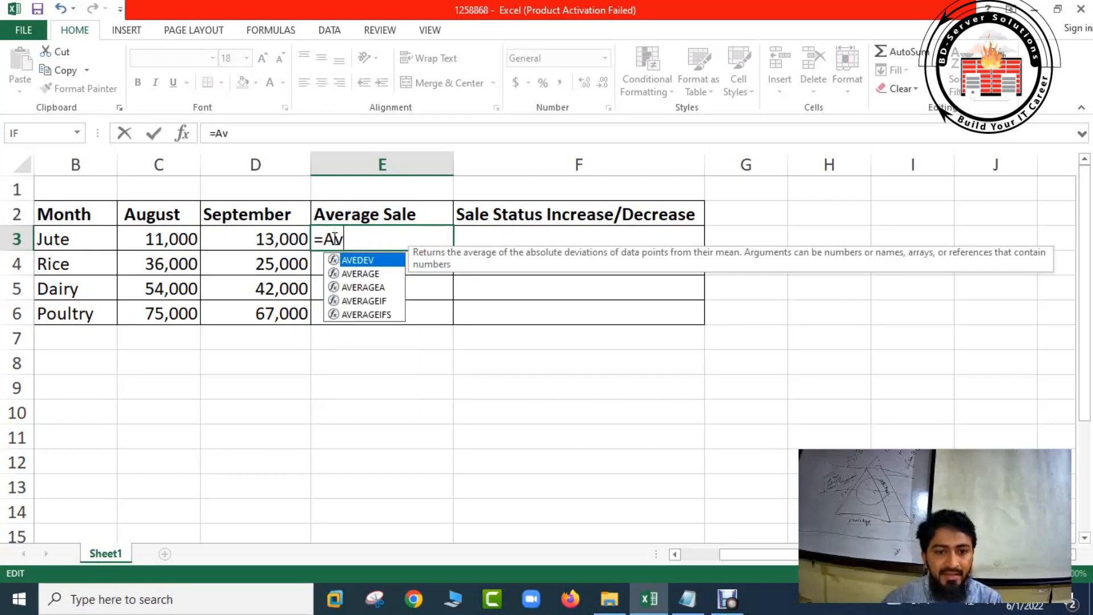
click(354, 275)
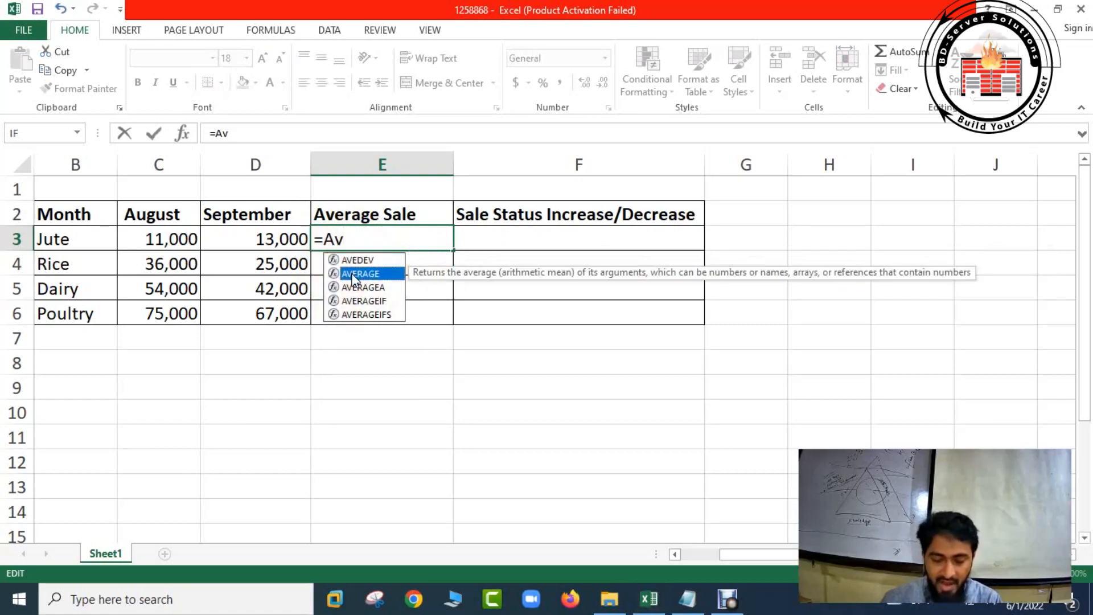
key(Return)
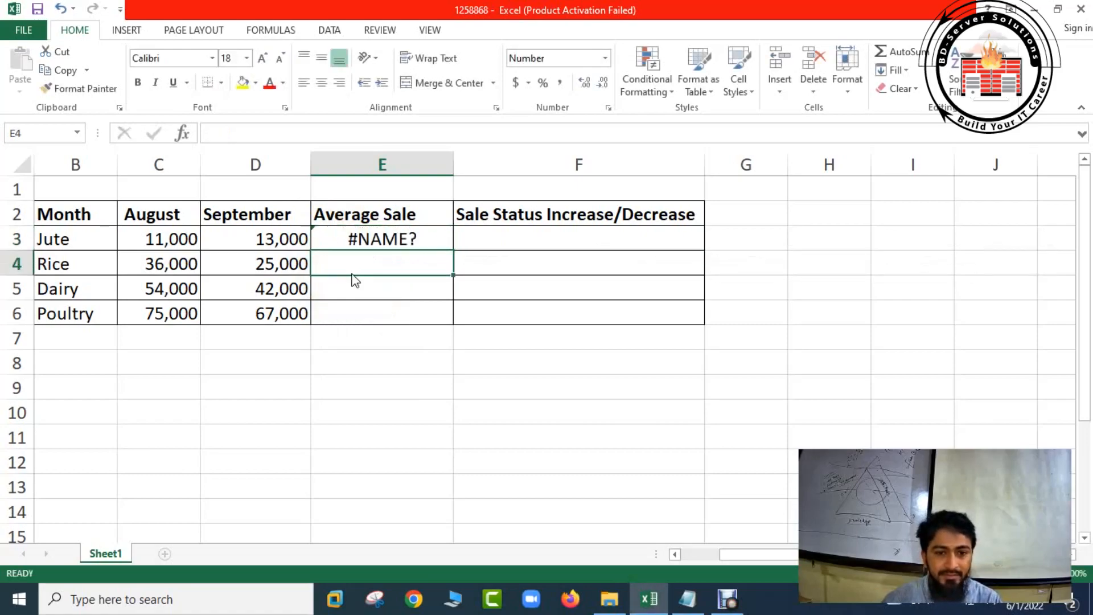
Complete the formula in E3 as =AVERAGE(C3:D3) to average Jute's August and September sales.
double_click(378, 239)
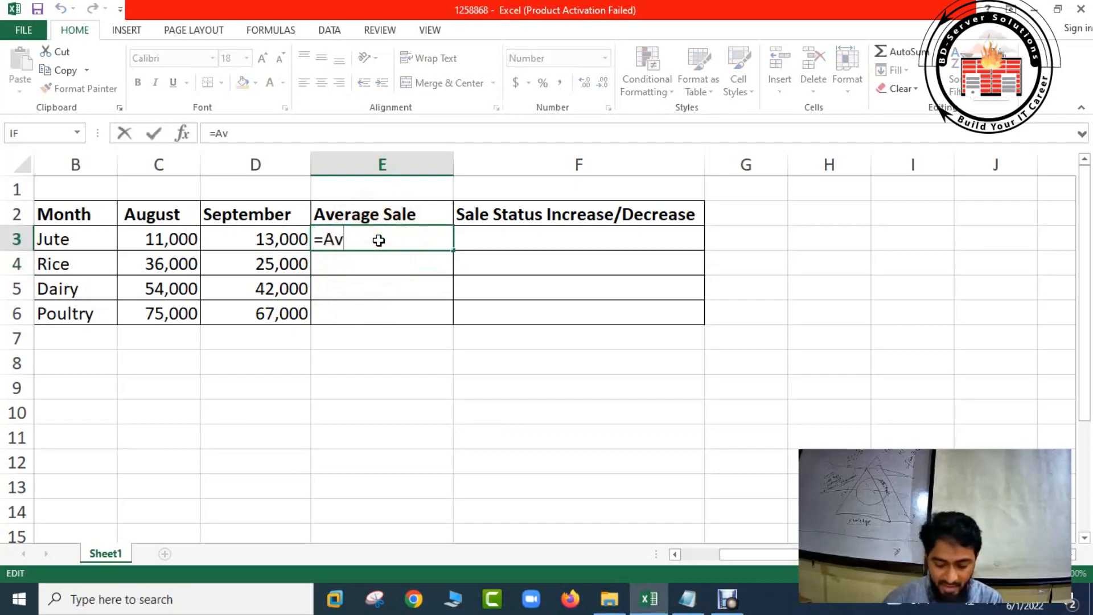
key(BackSpace)
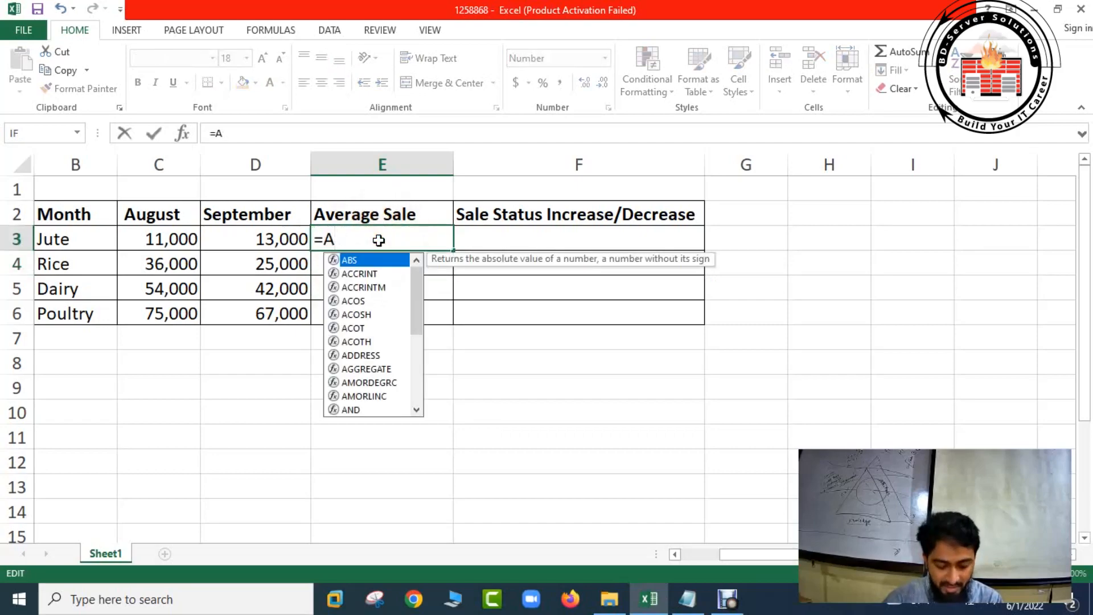
text(v)
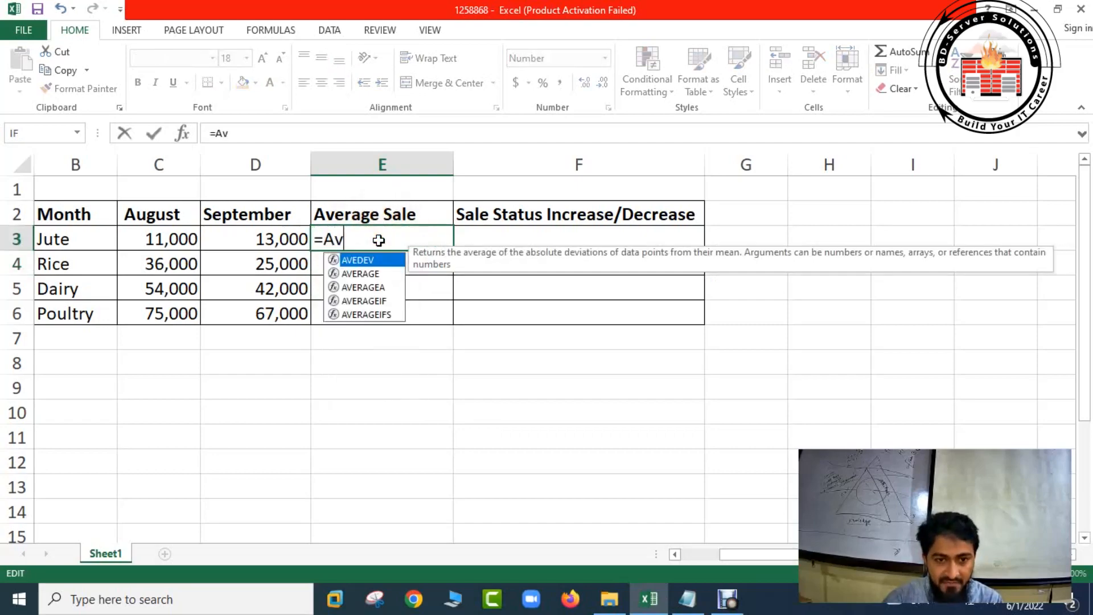
double_click(378, 273)
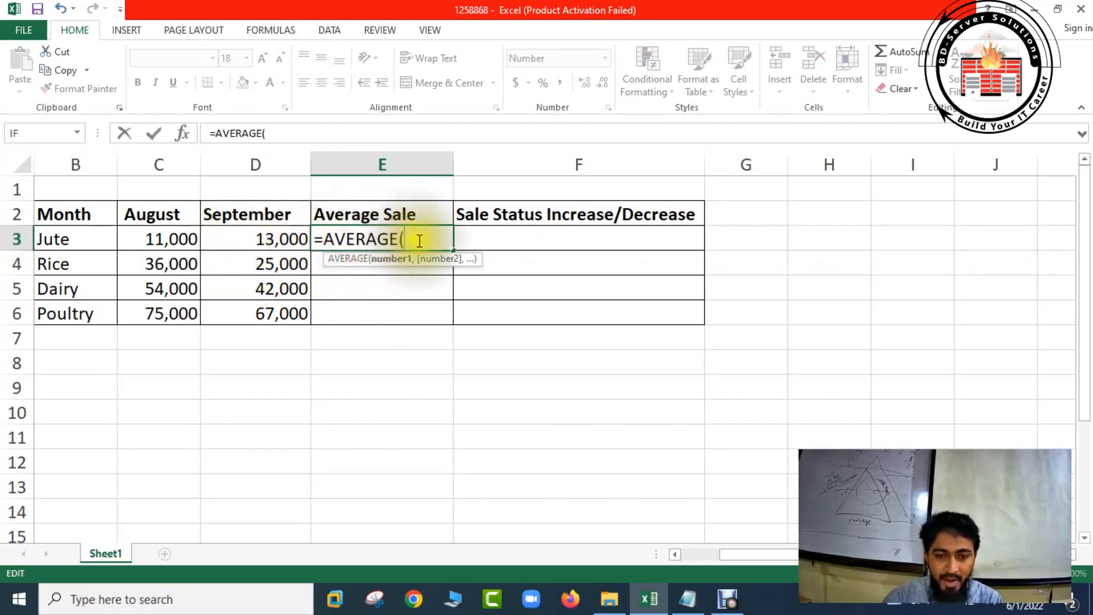
click(178, 236)
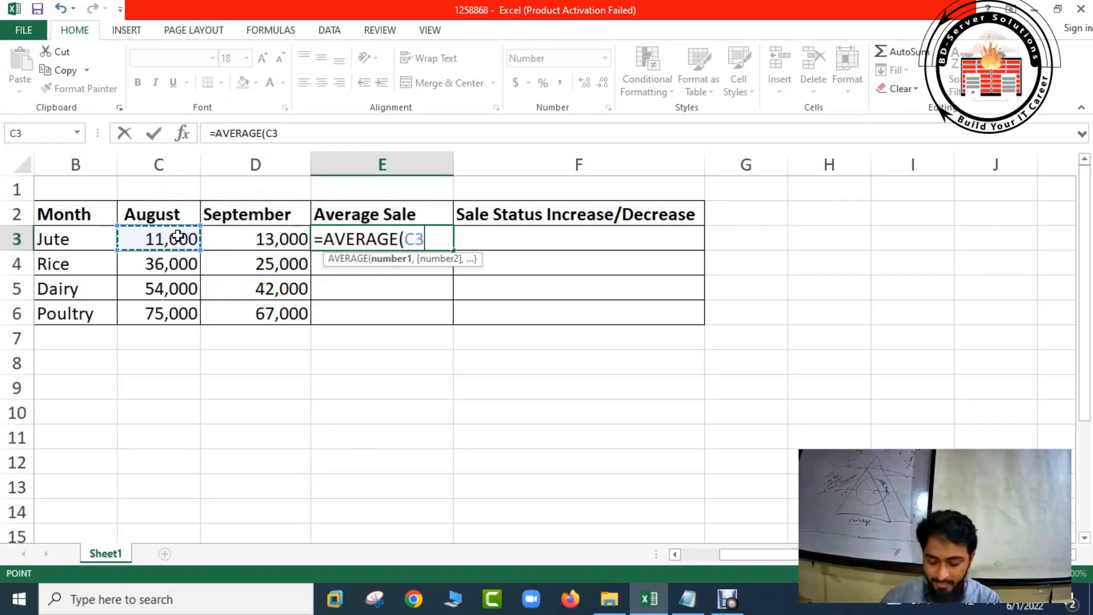
key(shift+Right)
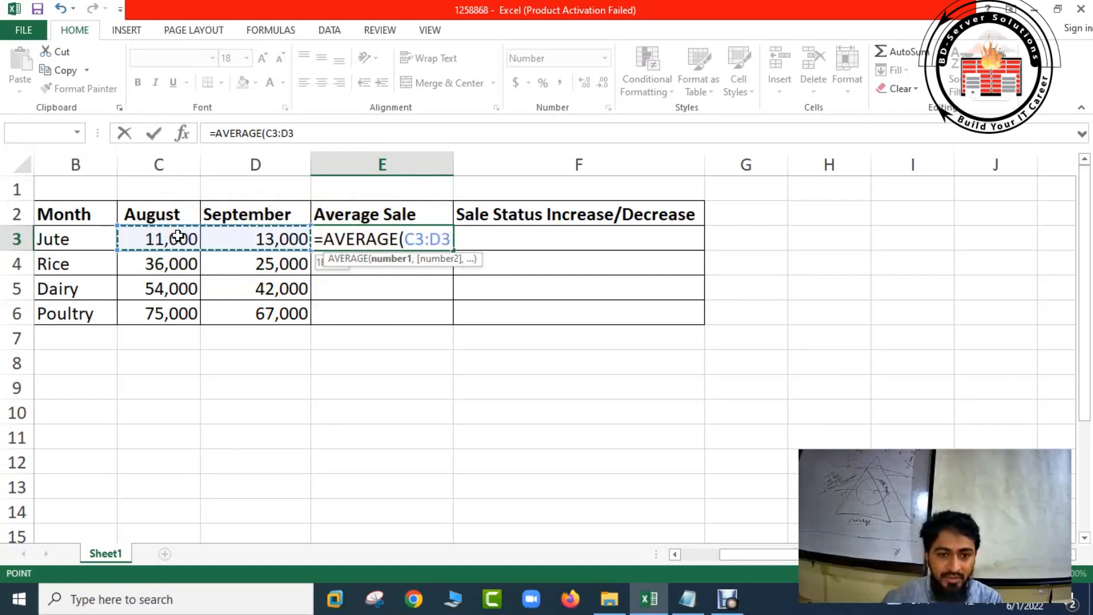
key(Return)
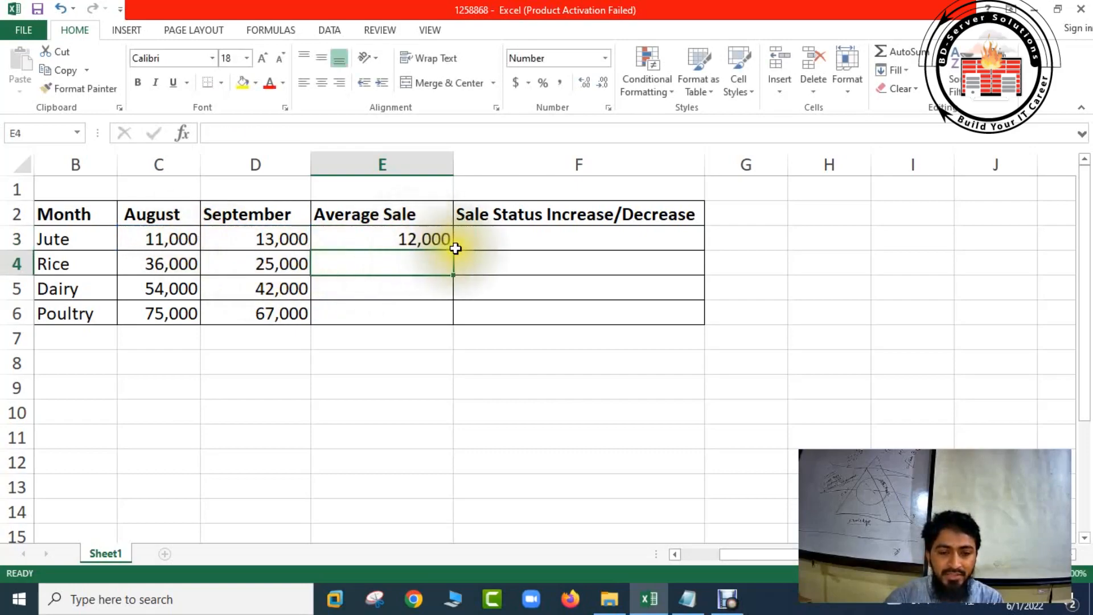
Inspect the average formula in E3 and the cell range it refers to.
click(378, 238)
double_click(410, 237)
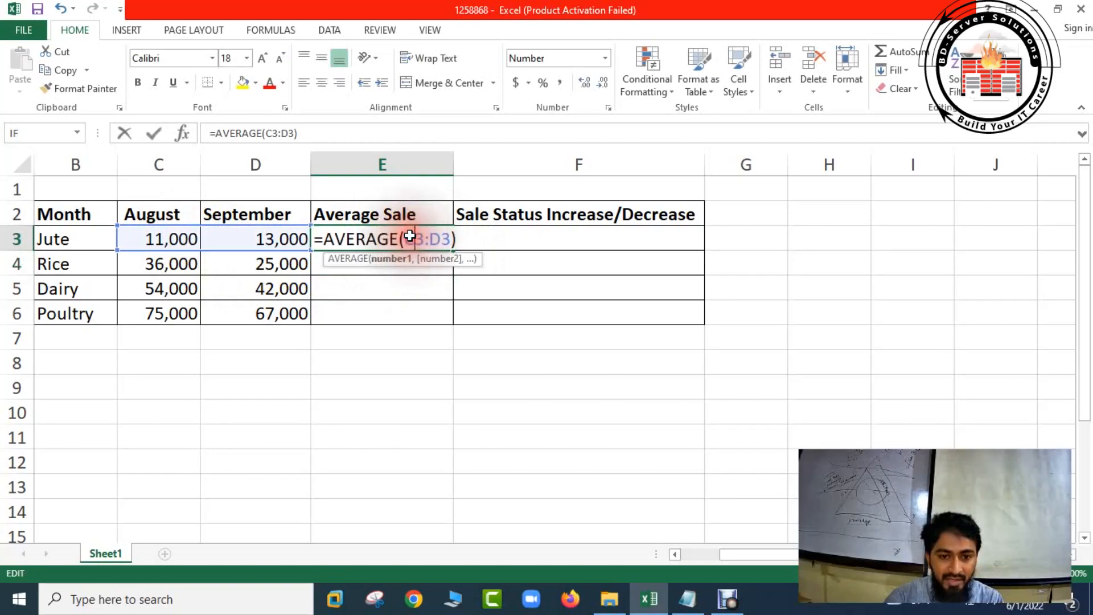
key(Return)
double_click(401, 236)
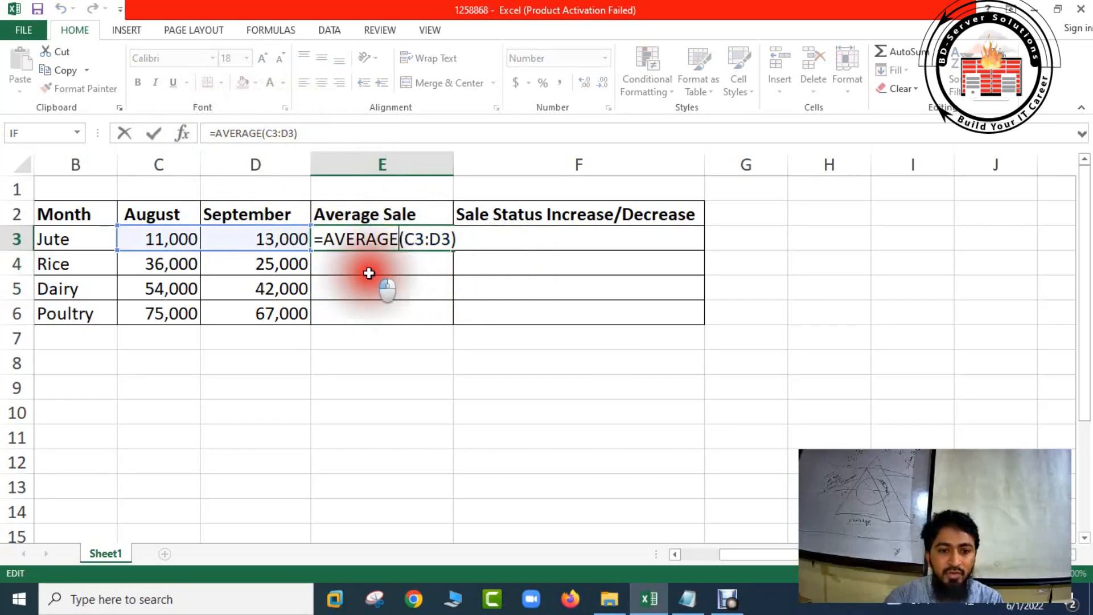
Enter =AVERAGE(C4:D4) in E4 to average Rice's August and September sales.
click(361, 263)
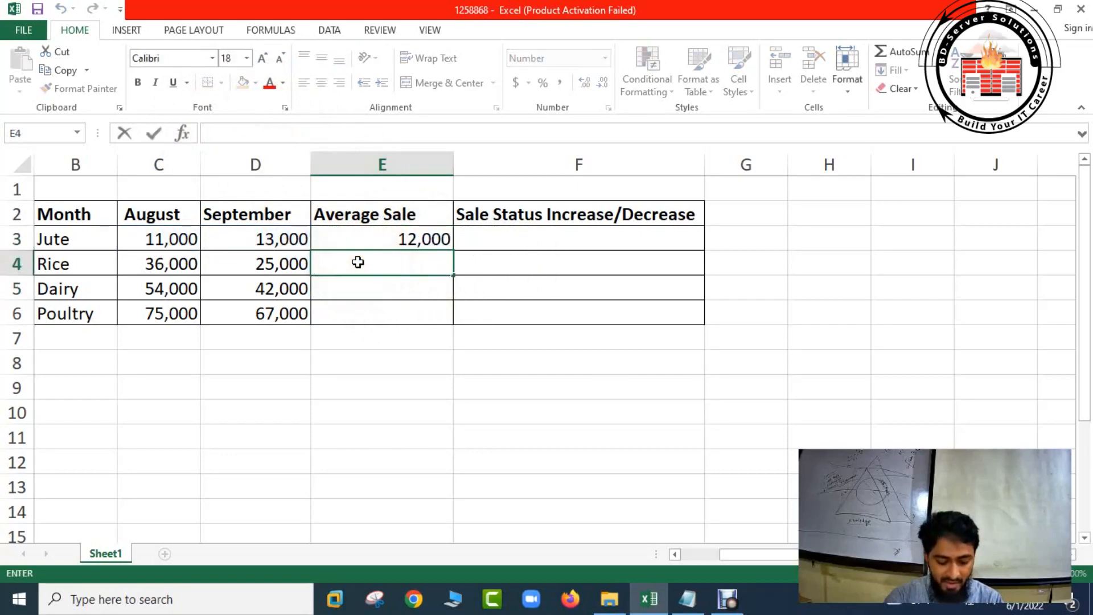
text(=av)
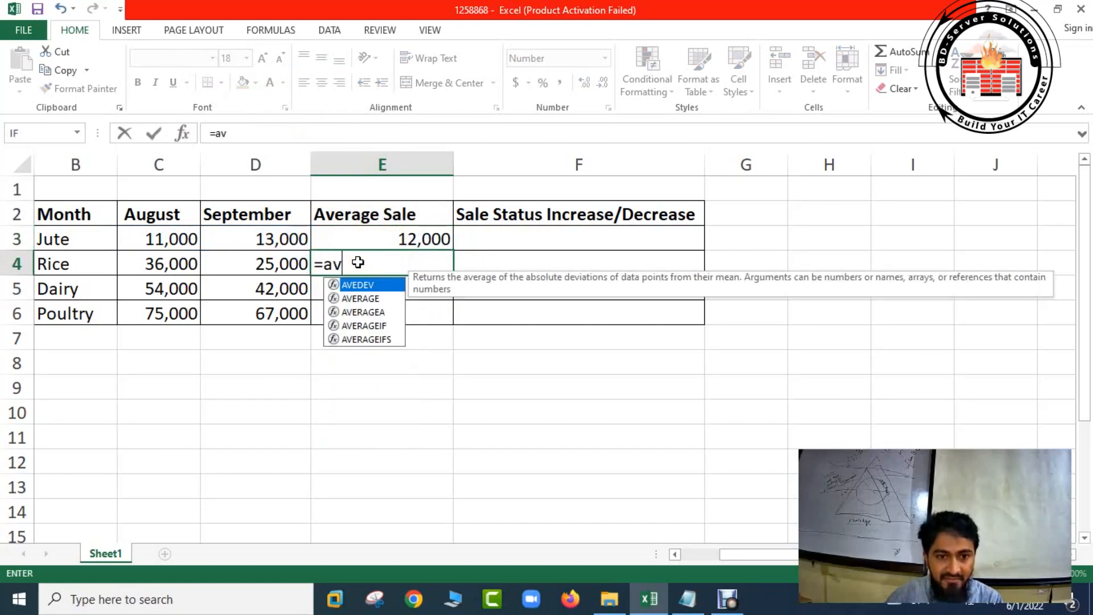
double_click(360, 298)
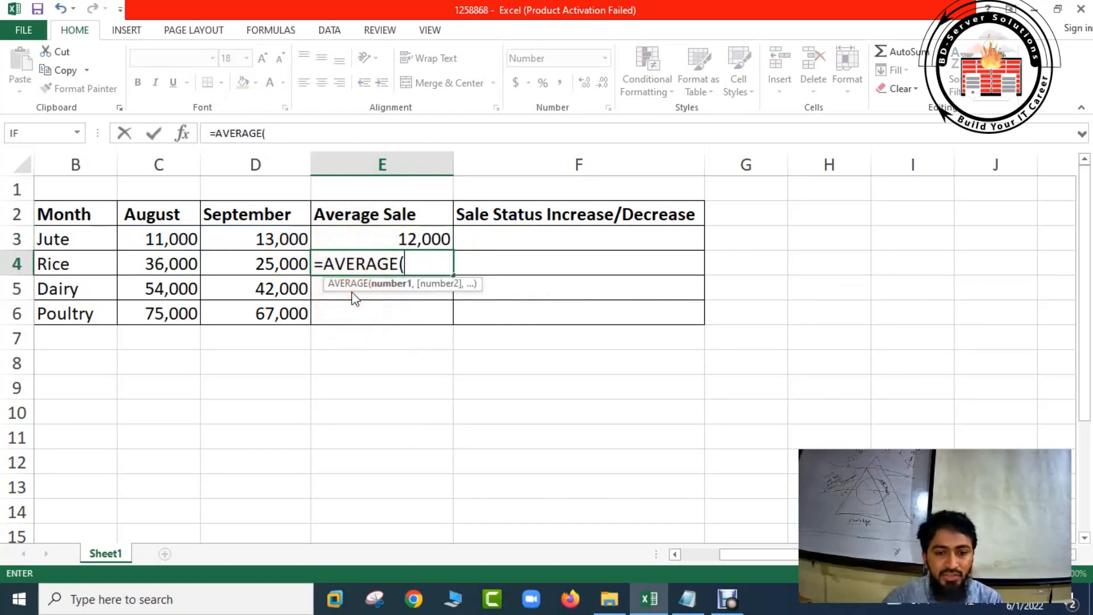
click(176, 262)
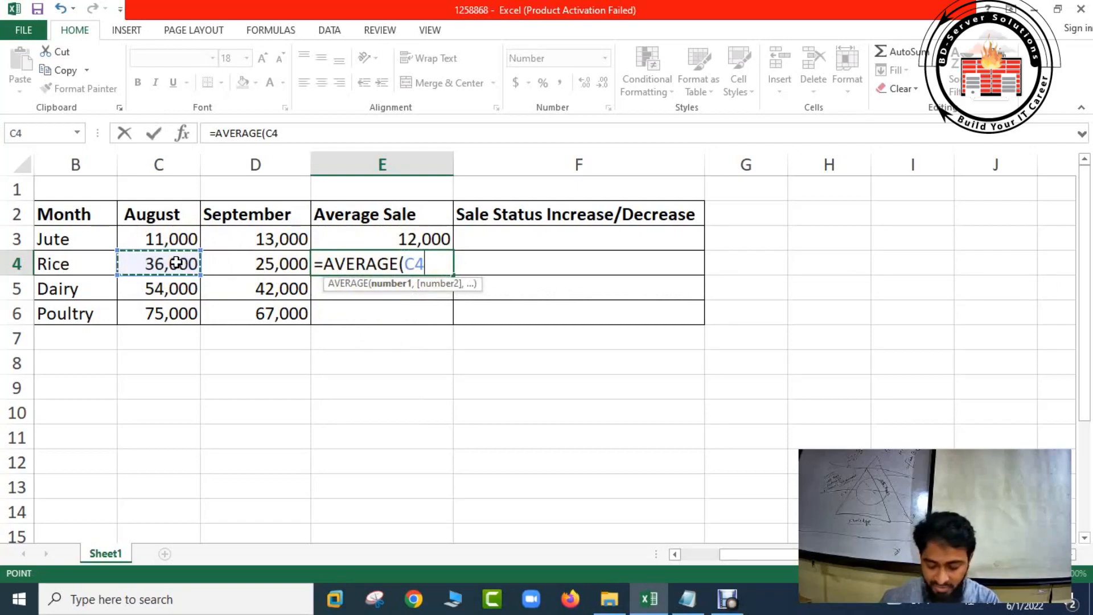
key(shift+Right)
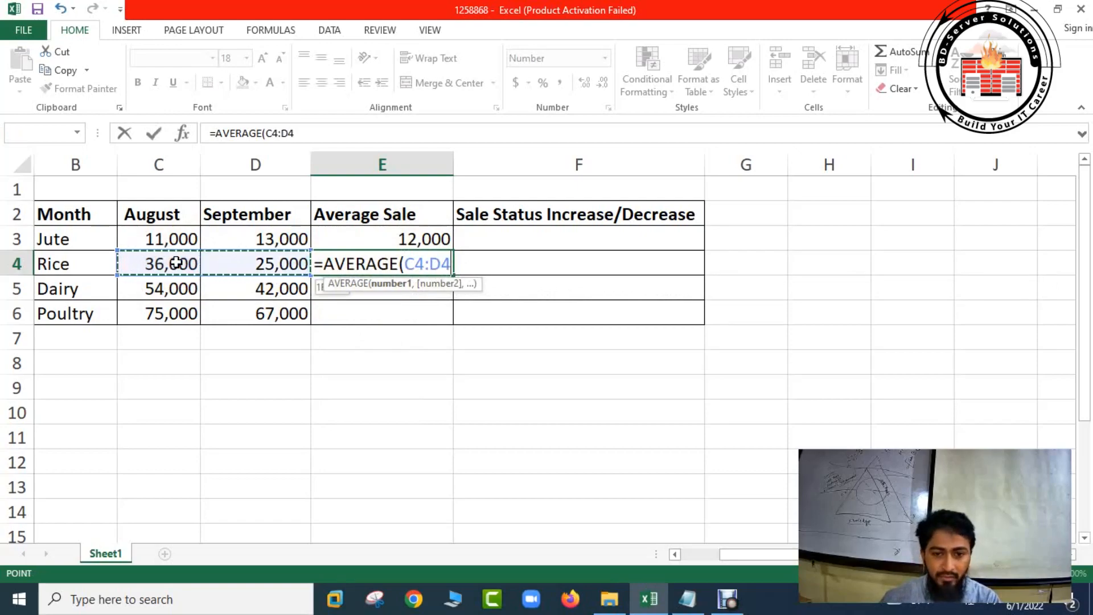
key(Return)
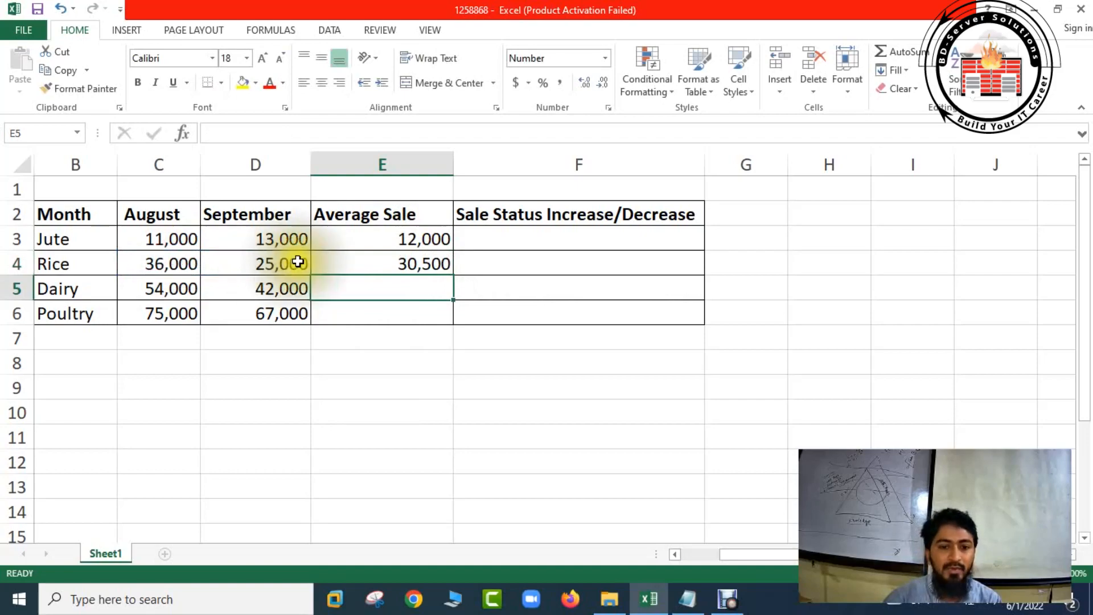
Enter =AVERAGE(C5:D5) in E5 to average Dairy's August and September sales.
double_click(169, 288)
double_click(362, 286)
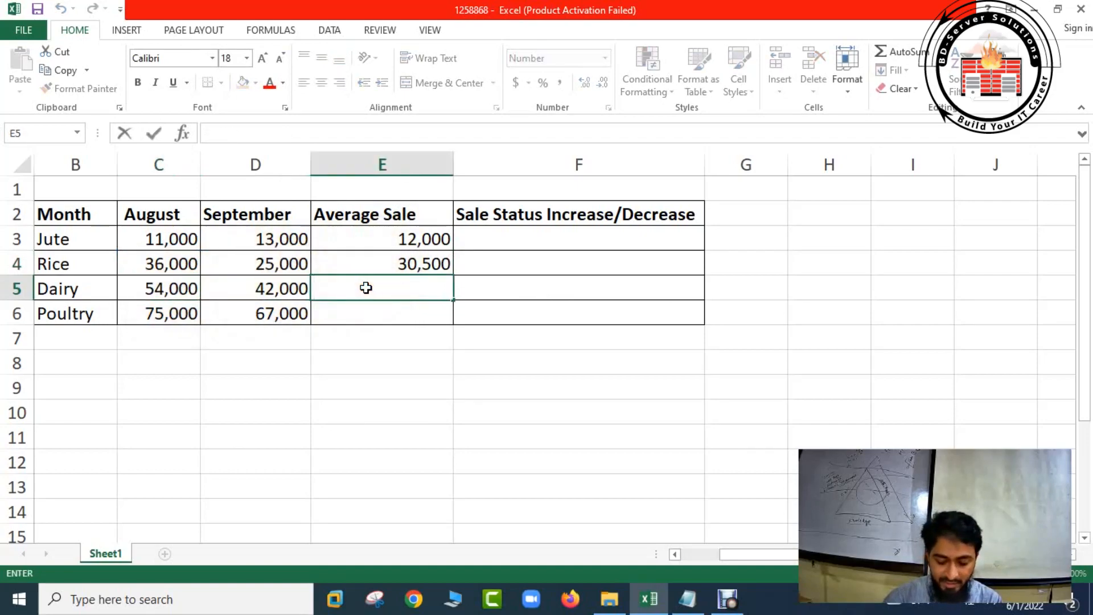
text(=av)
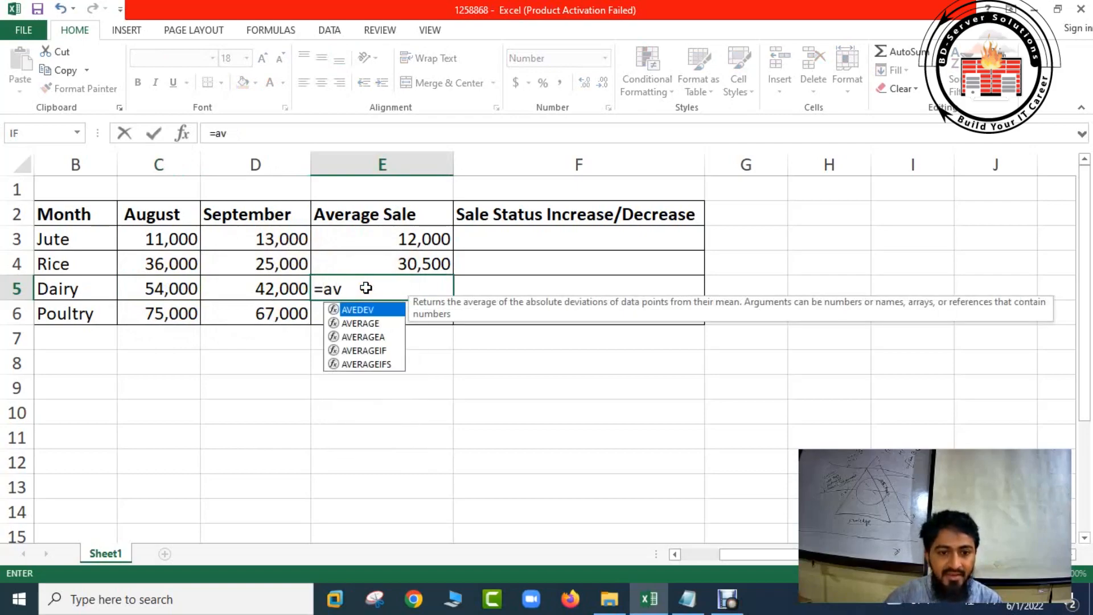
double_click(363, 319)
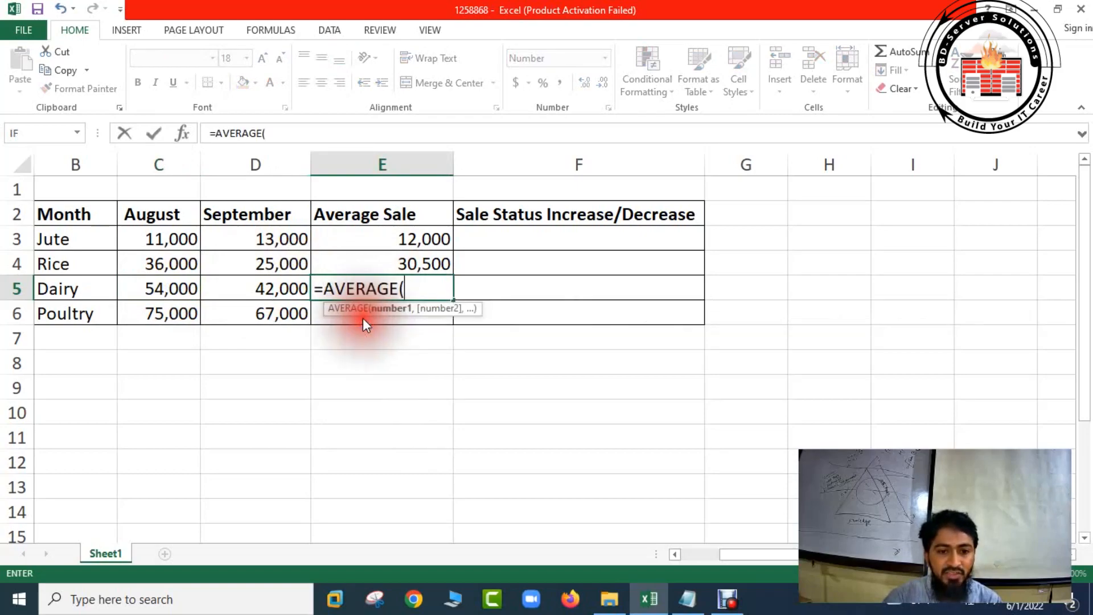
click(171, 286)
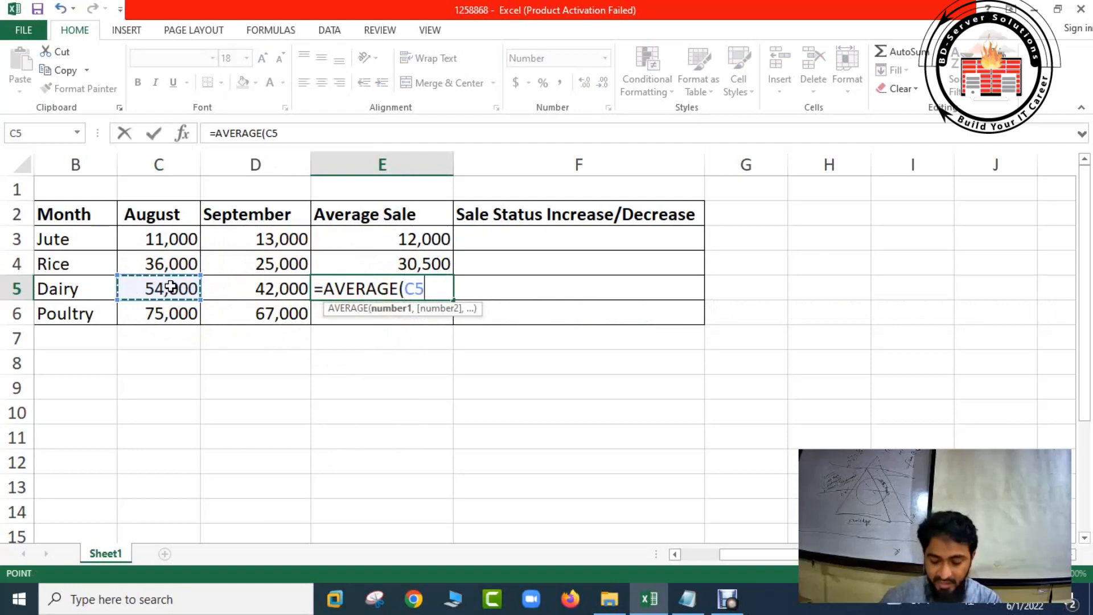
key(shift+Right)
key(Return)
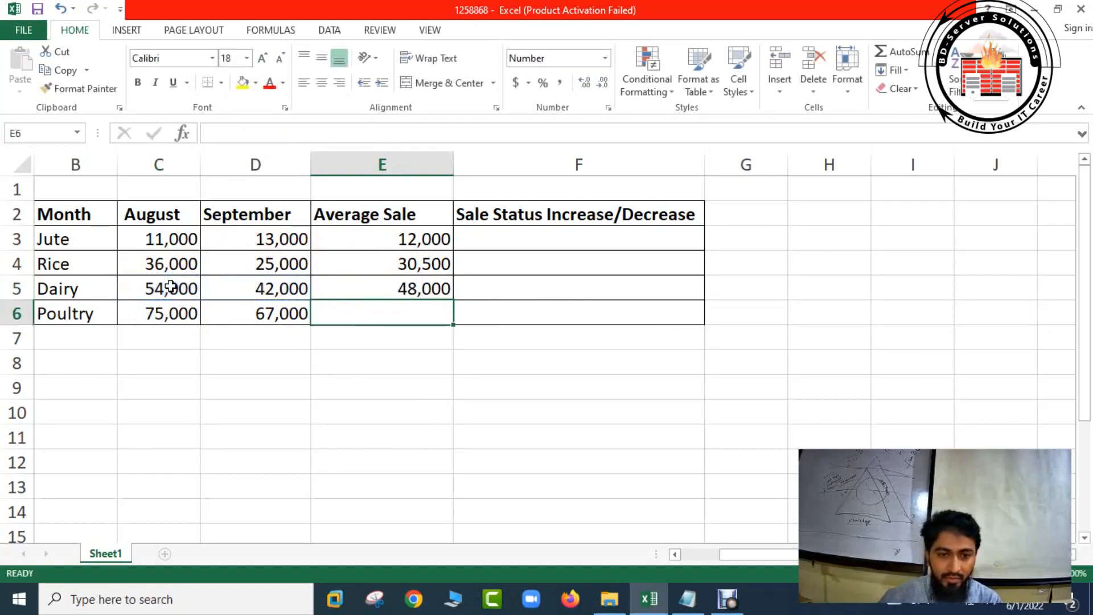
Enter =AVERAGE(C6:D6) in E6 to average Poultry's August and September sales.
double_click(385, 306)
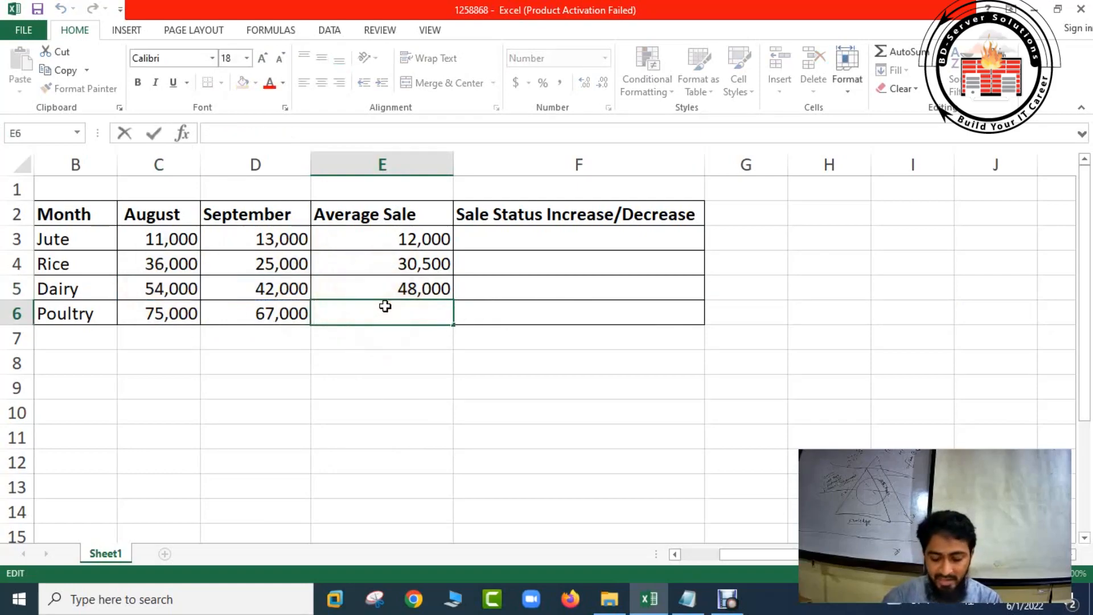
text(=av)
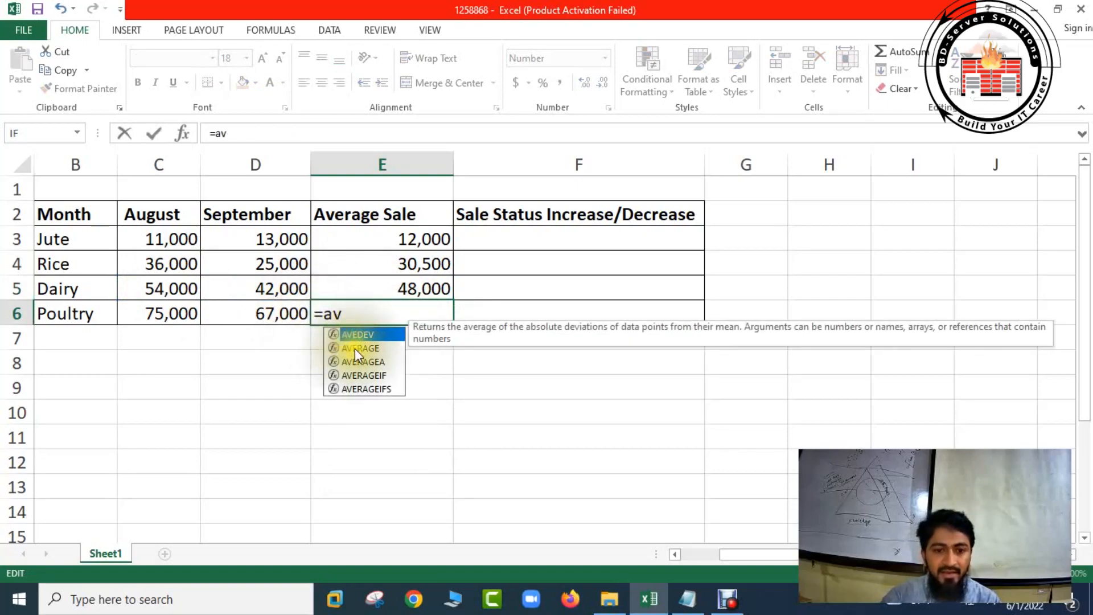
double_click(354, 348)
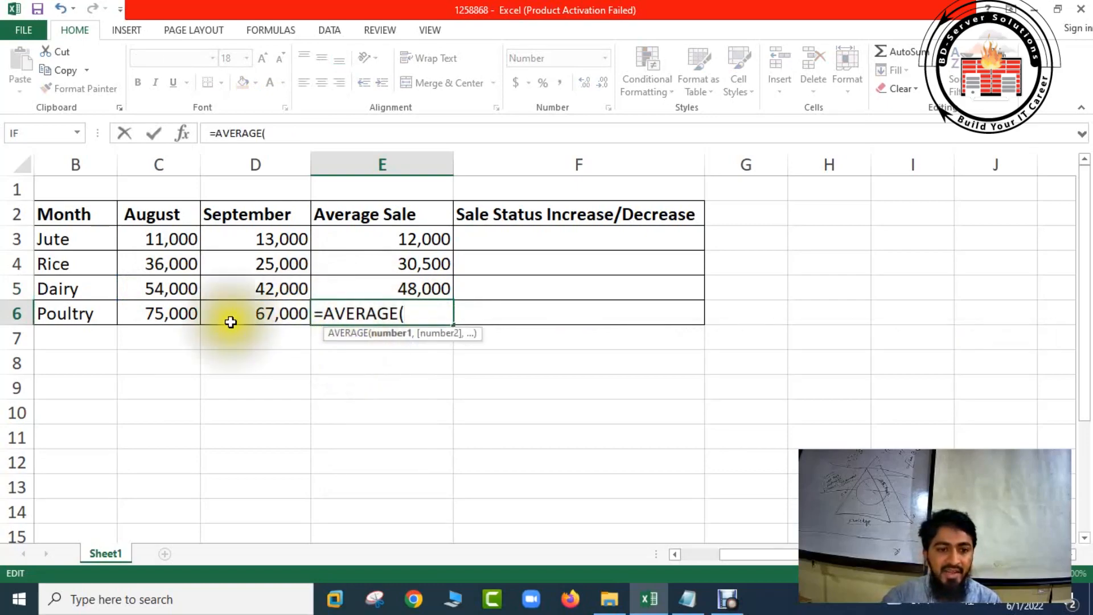
click(167, 318)
key(shift+Right)
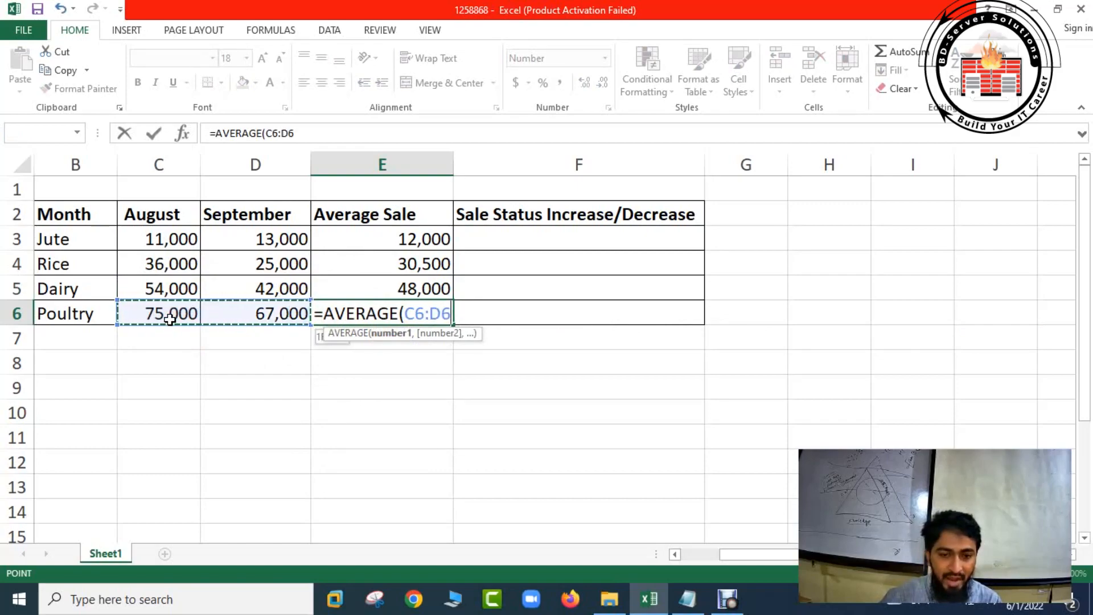
key(Return)
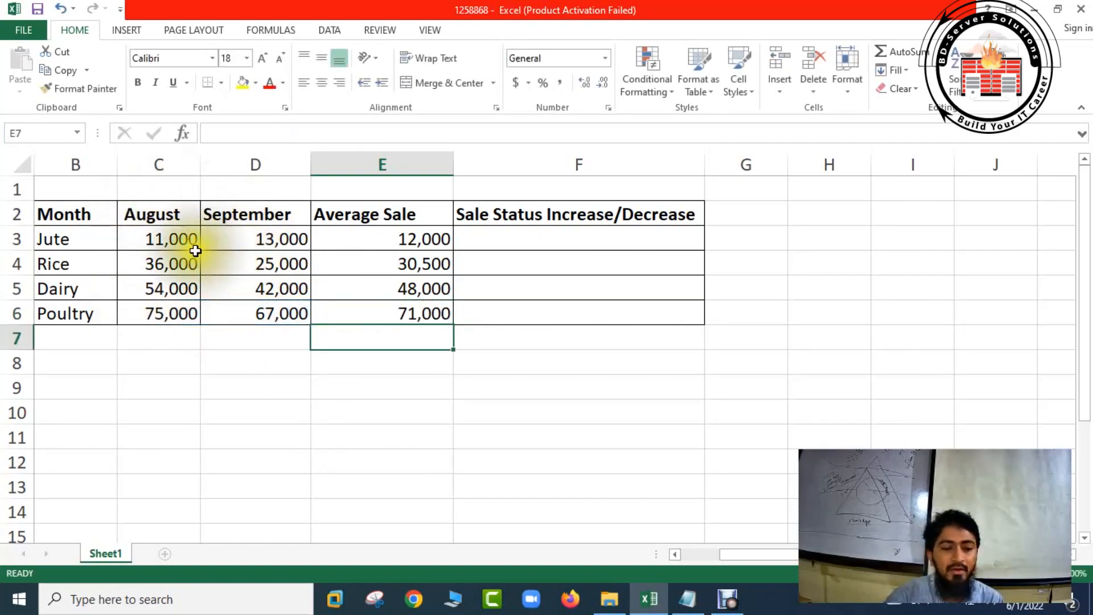
Review Jute's August and September sales and the average formulas in the Average Sale column, E3 to E6.
click(173, 238)
click(248, 242)
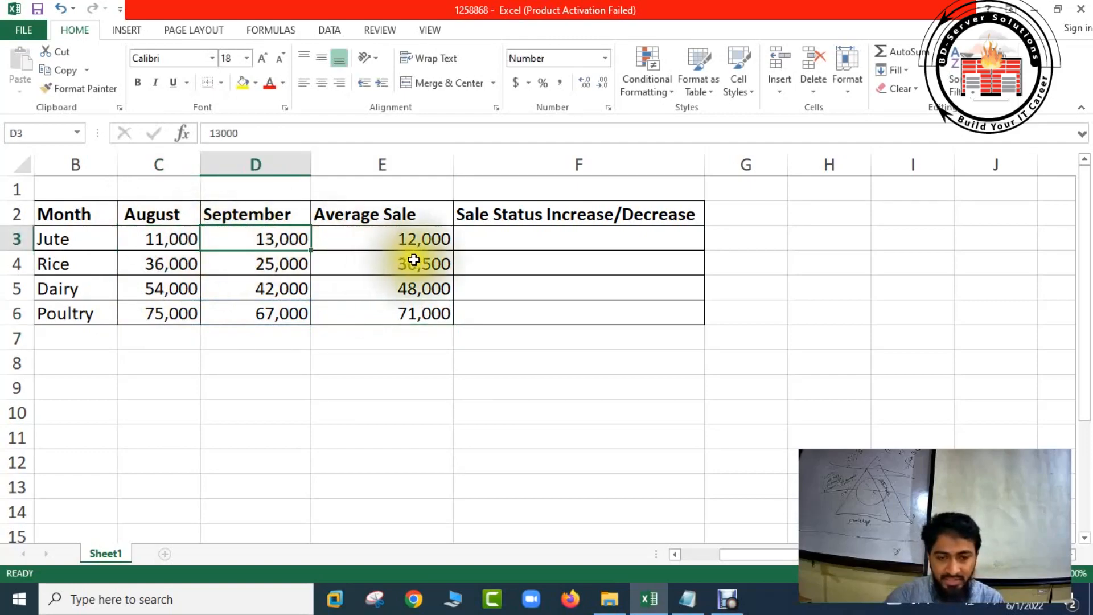
click(431, 238)
click(419, 272)
click(418, 288)
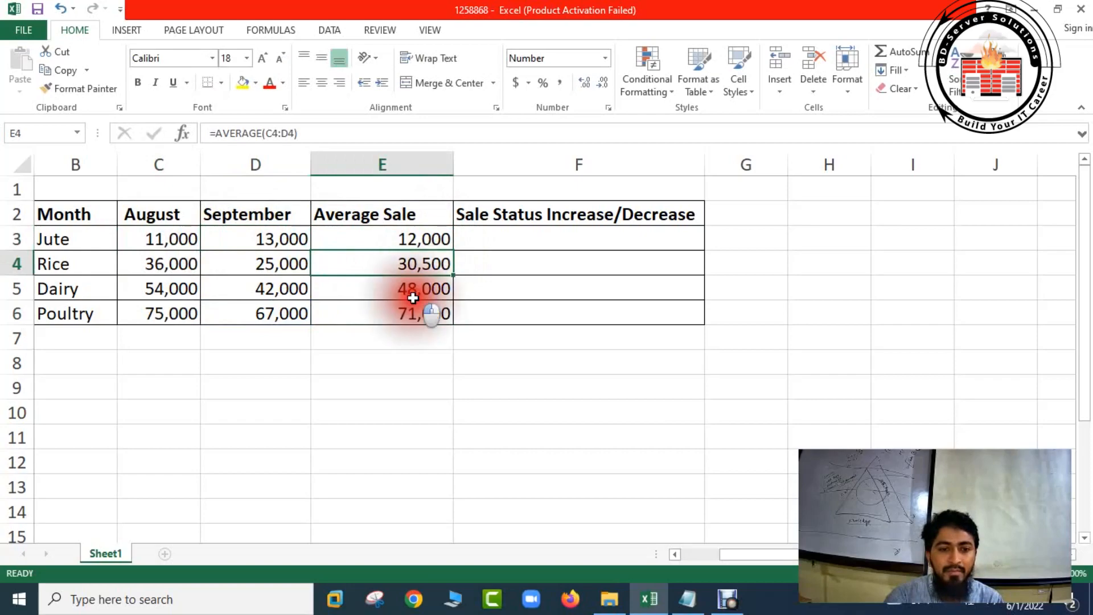
click(415, 313)
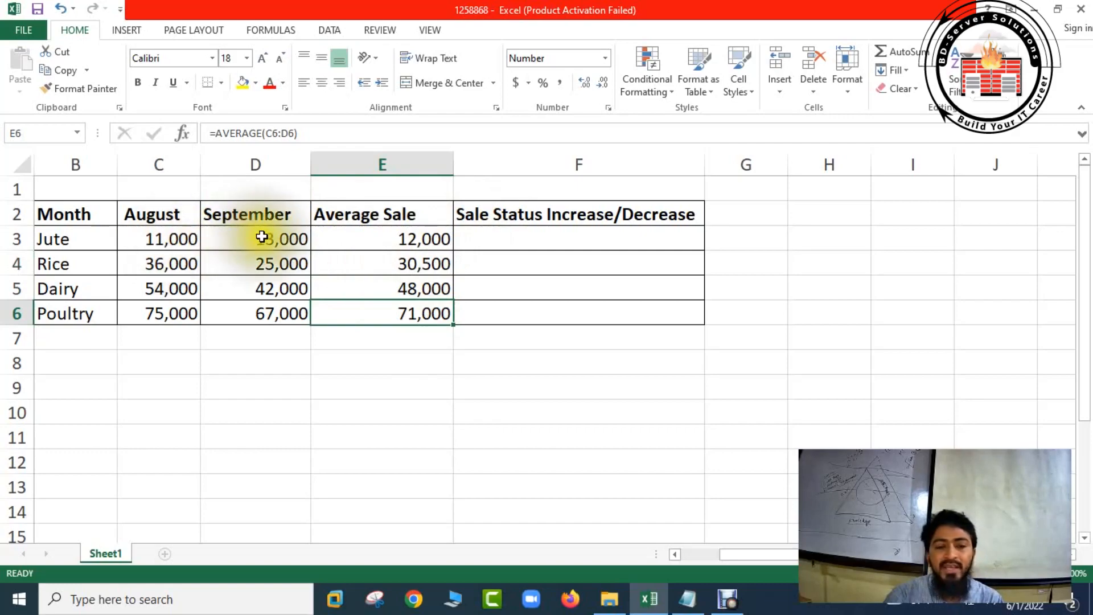
double_click(499, 243)
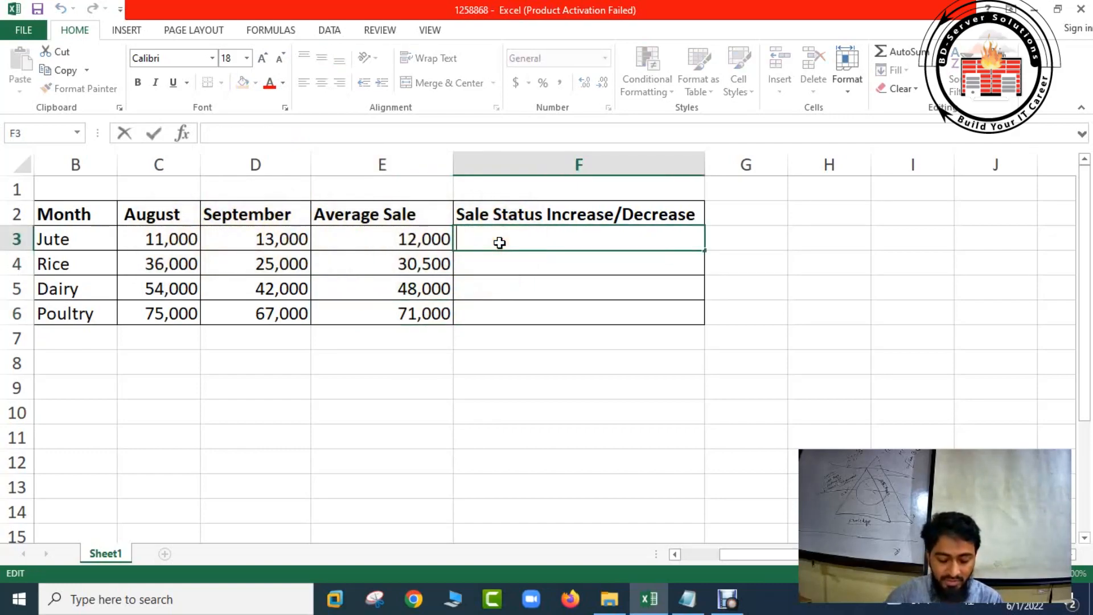
text(=)
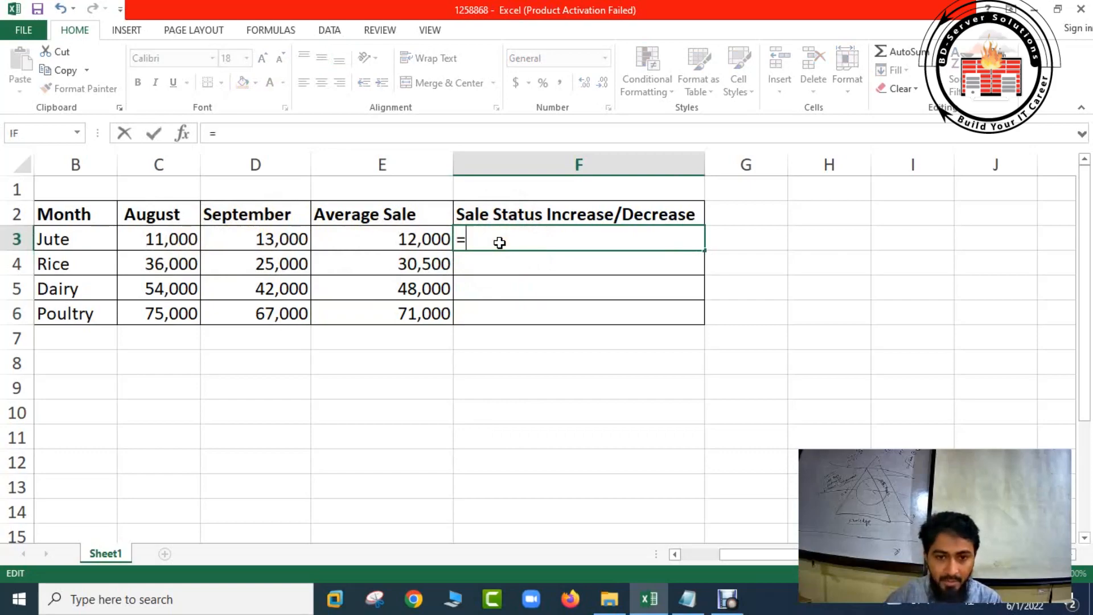
text(if)
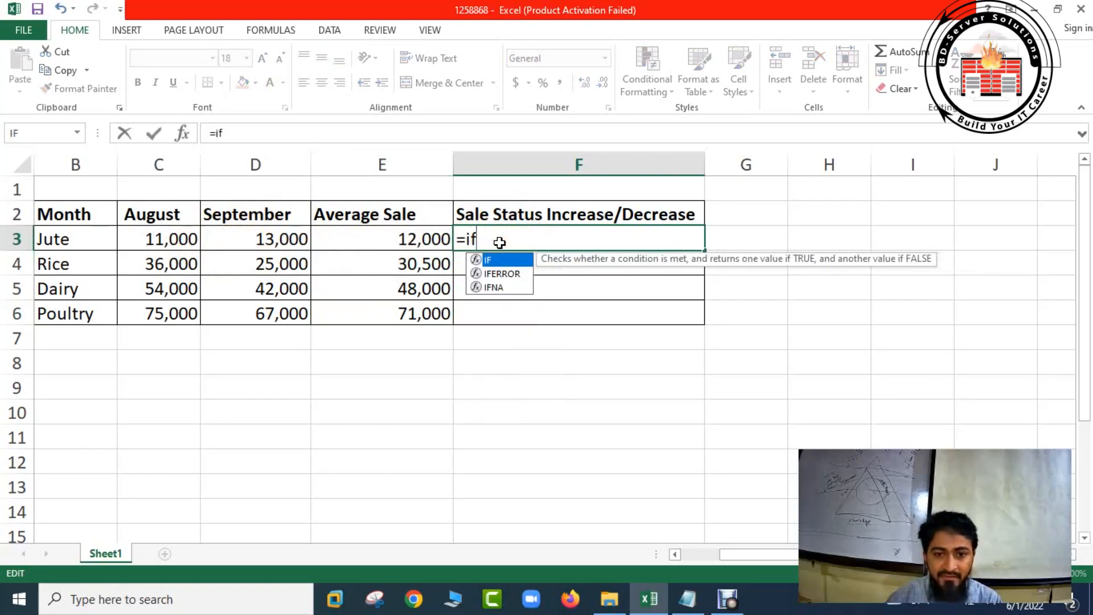
key(Return)
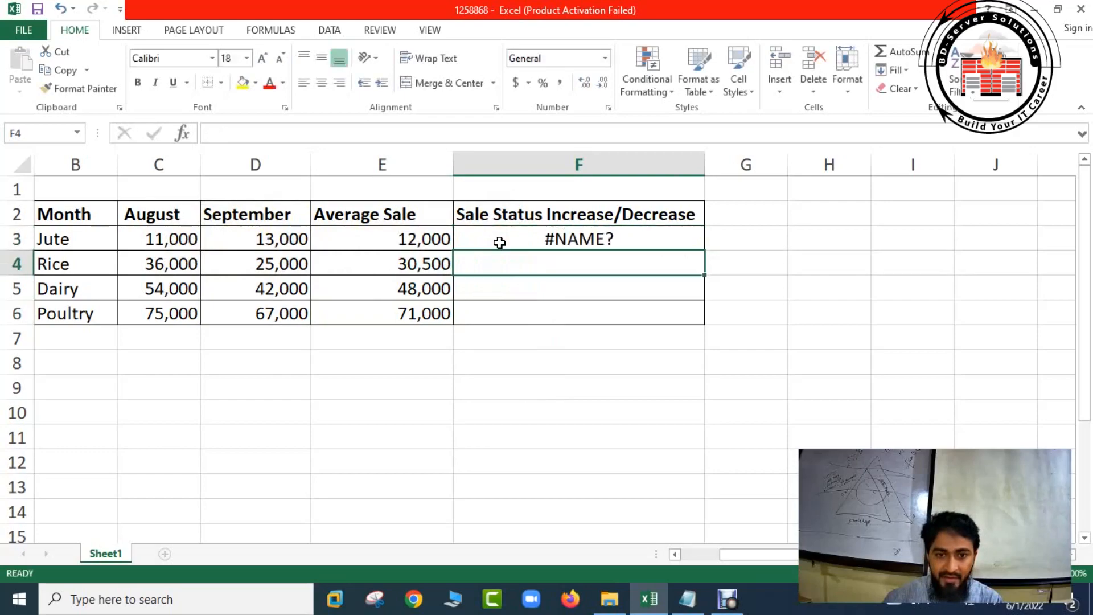
double_click(513, 238)
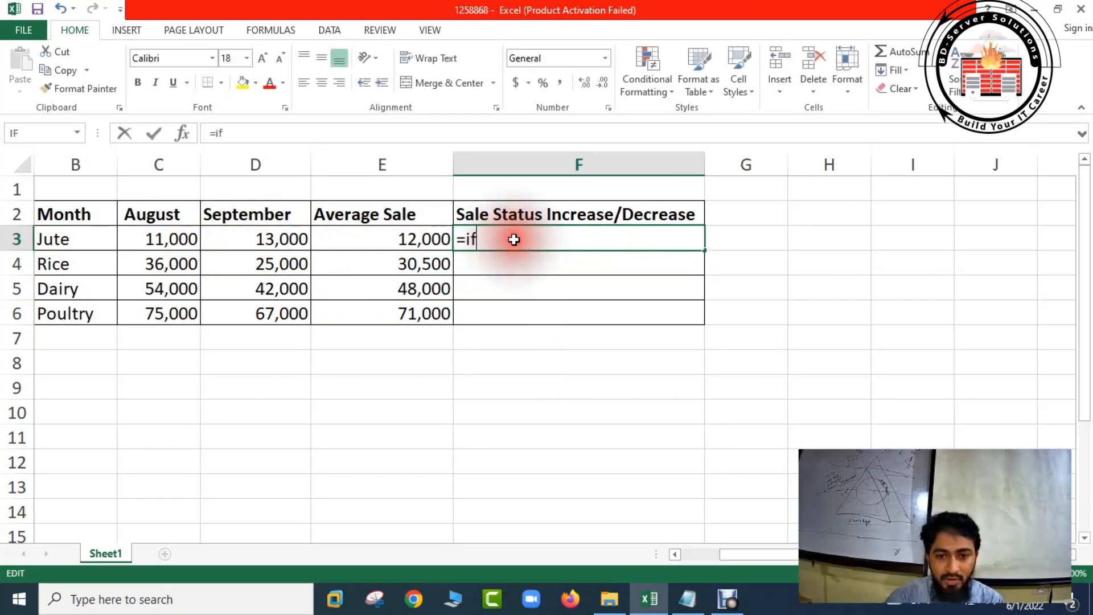
key(BackSpace)
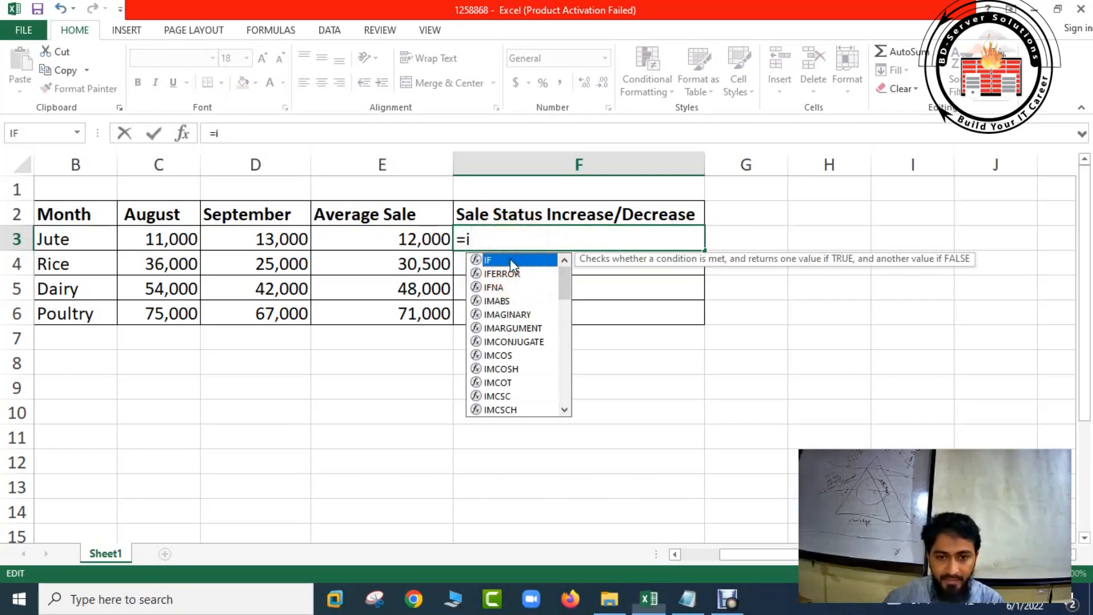
key(Return)
Enter =IF(C3<D3,"Increase","Decrease") in Jute's Sale Status cell, F3, to compare August and September sales.
double_click(548, 238)
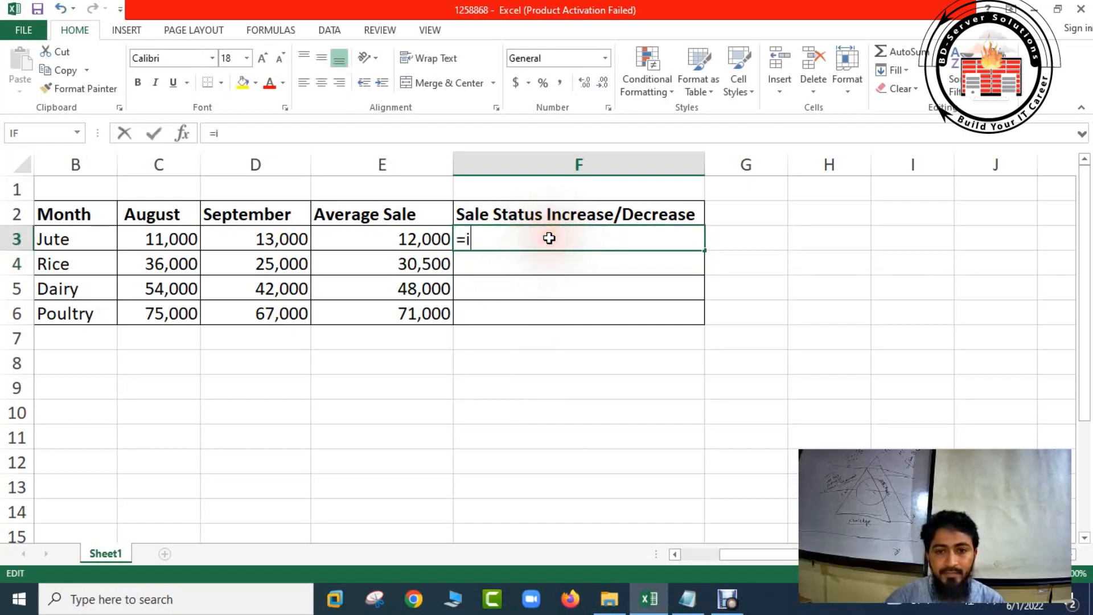
text(If)
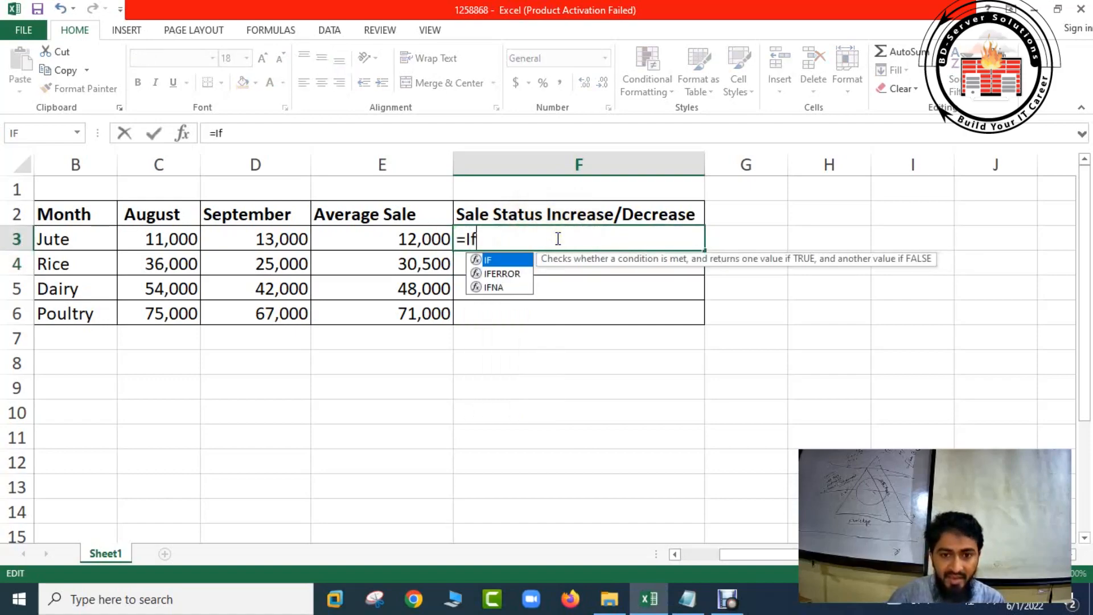
text(()
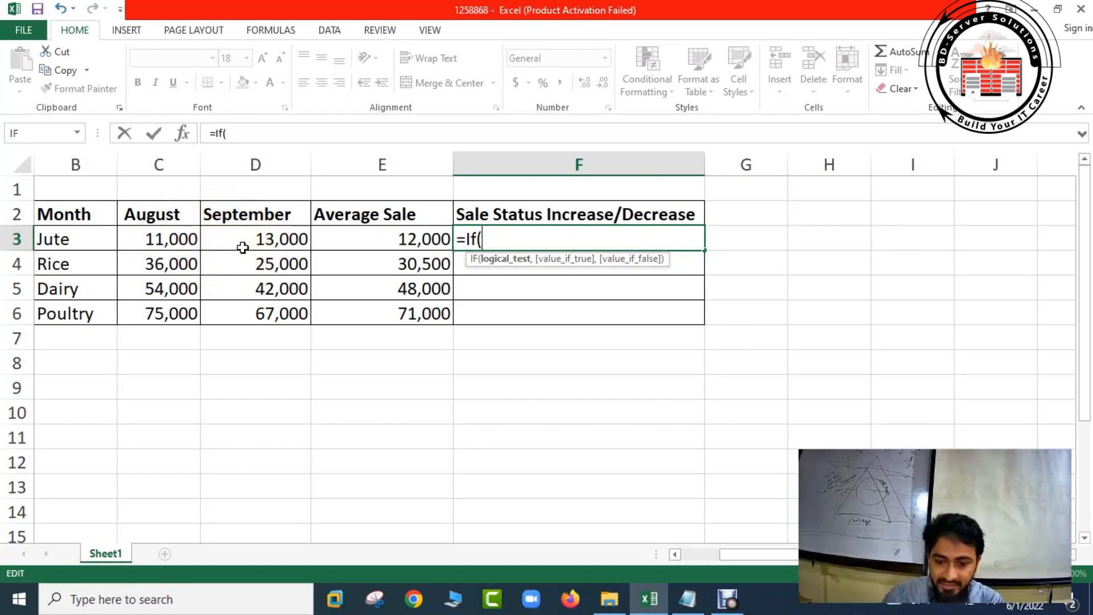
click(158, 241)
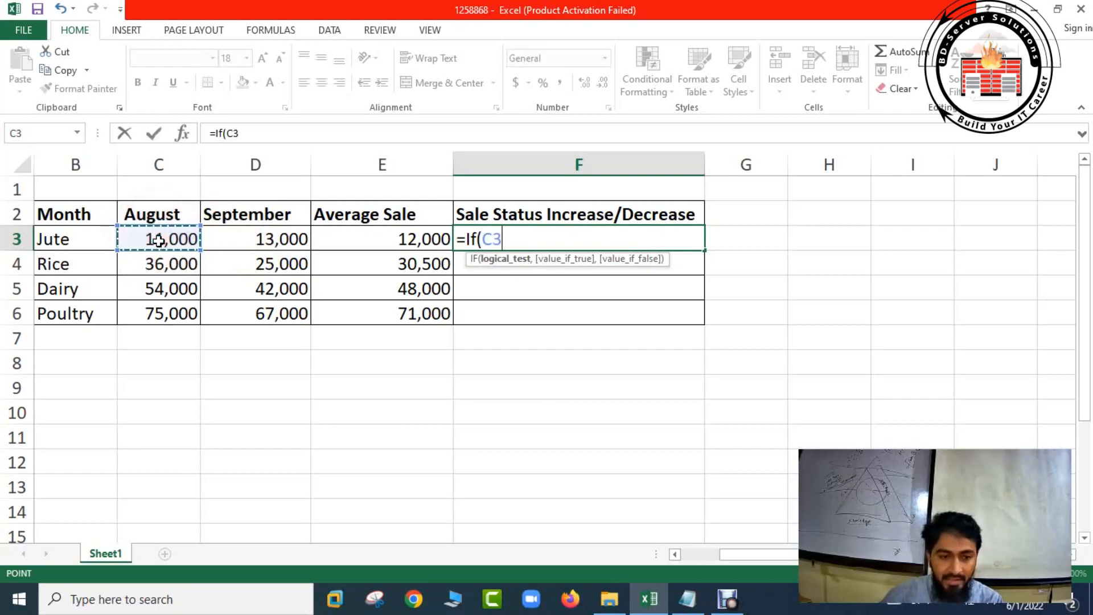
text(<)
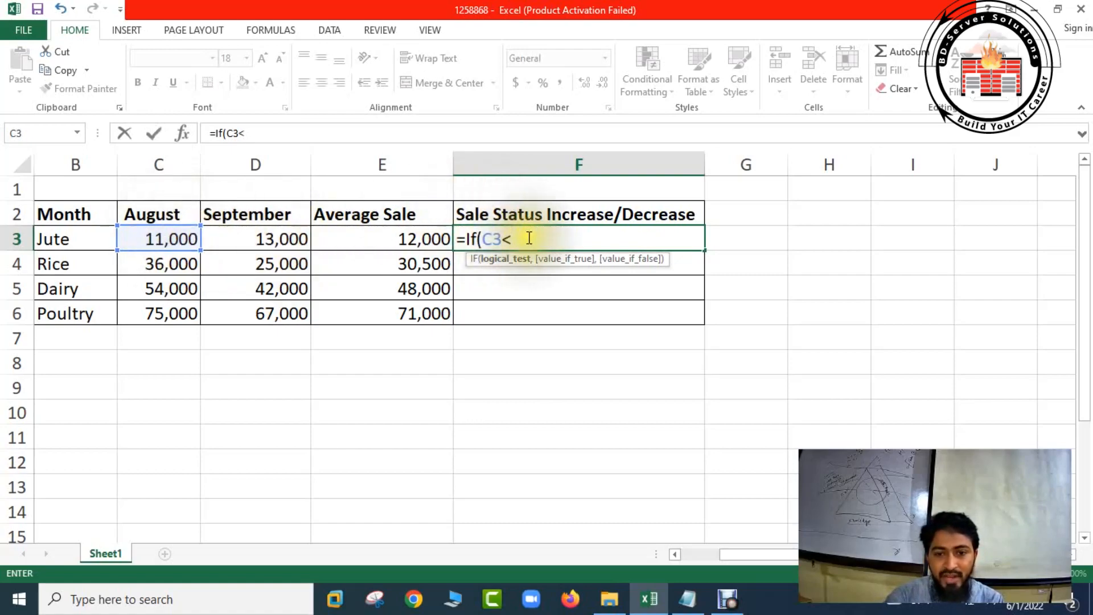
click(291, 241)
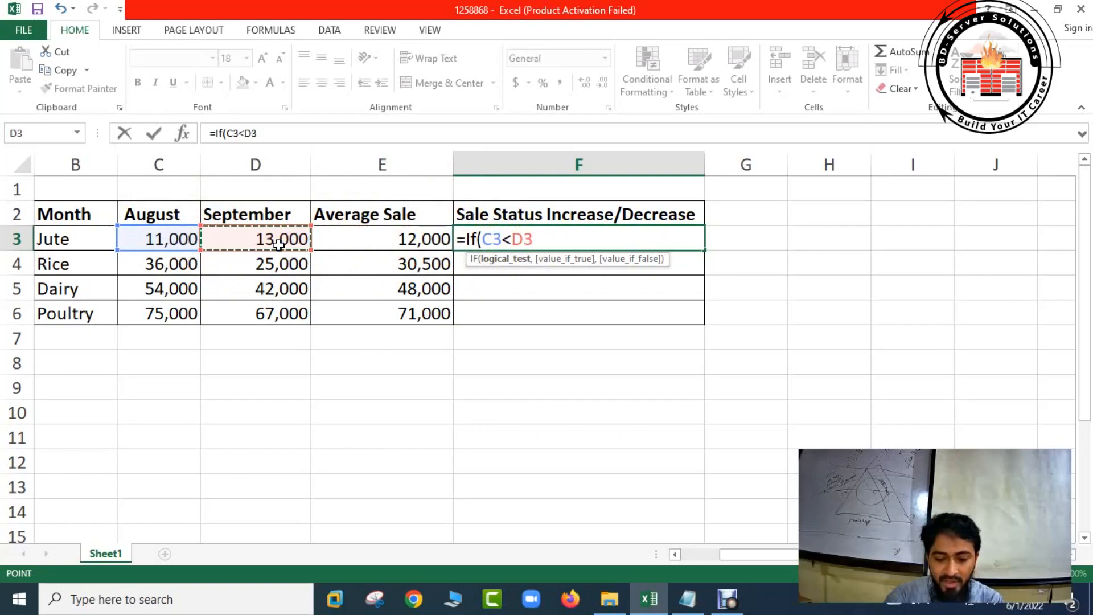
text(,"Increase)
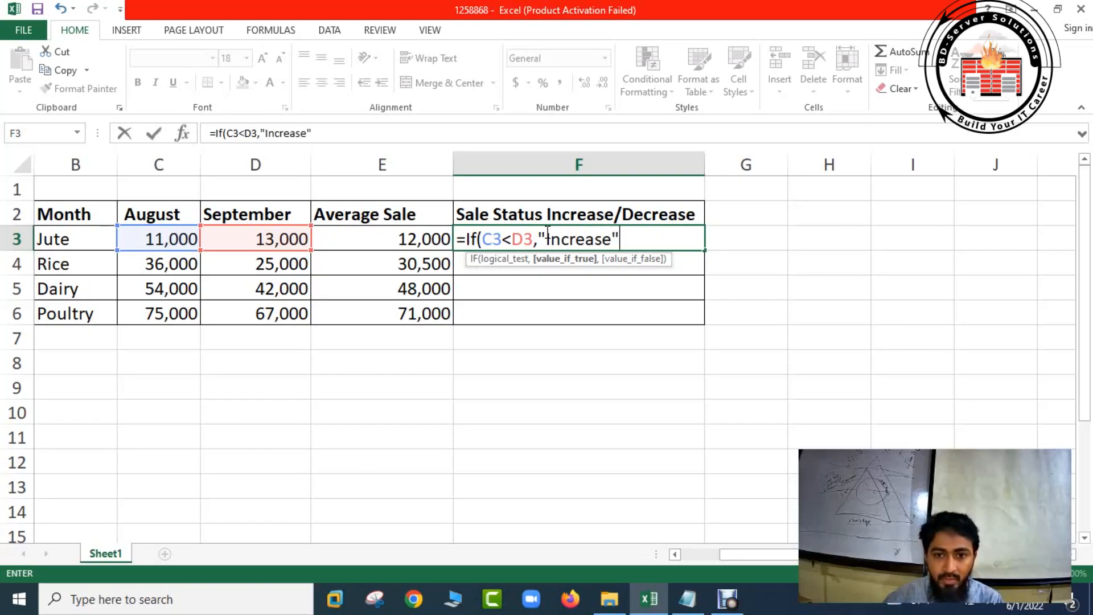
text(,"Decrease)
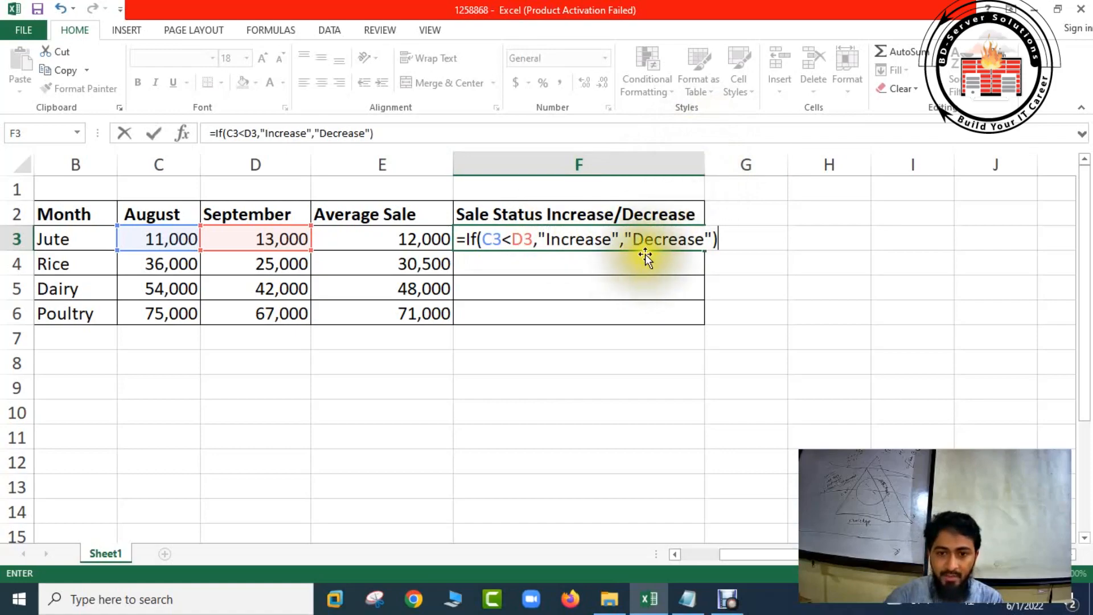
key(Return)
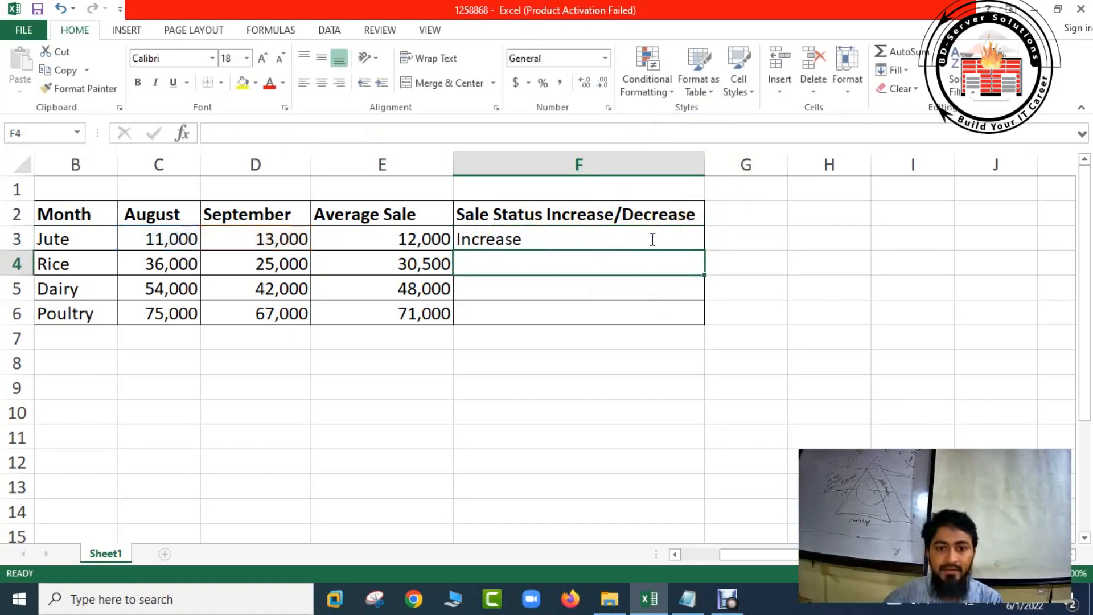
click(740, 165)
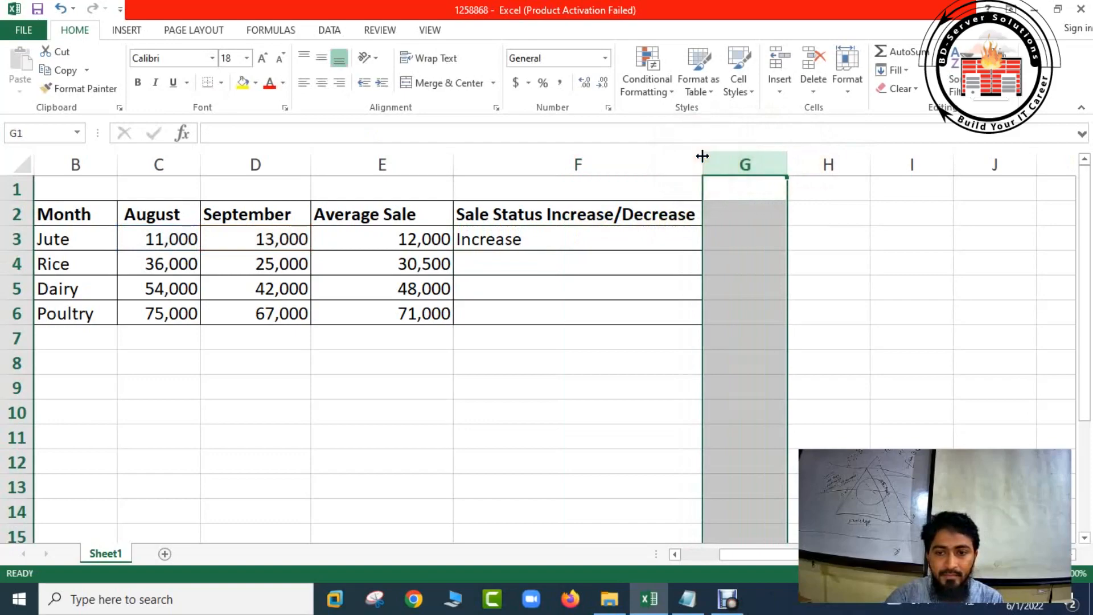
Widen column F slightly and check Jute's August and September sales against the IF formula in F3.
drag(703, 156, 724, 160)
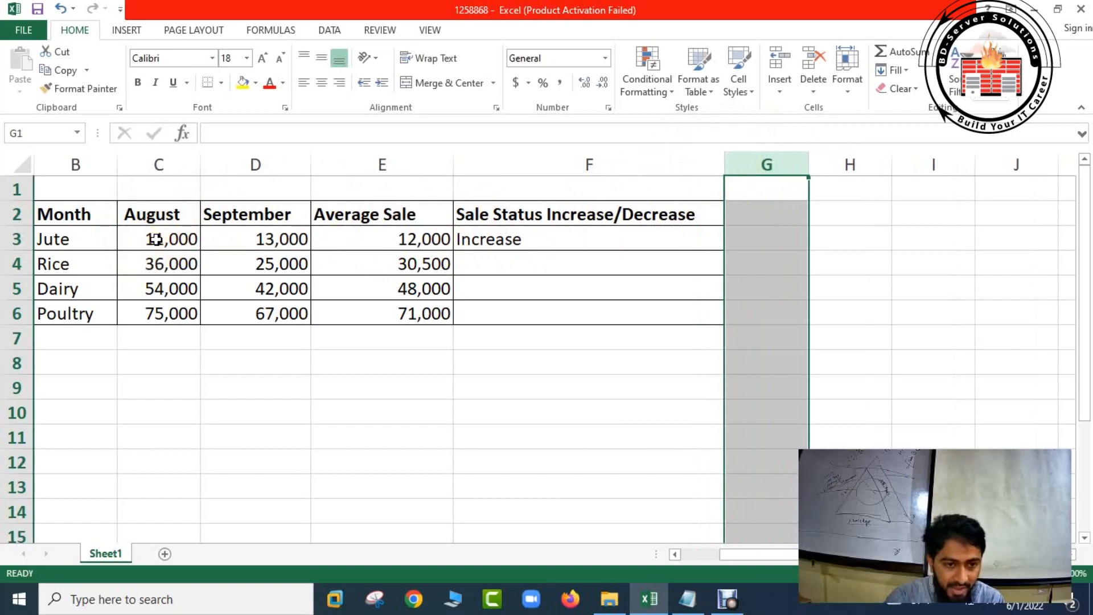
double_click(151, 239)
double_click(249, 238)
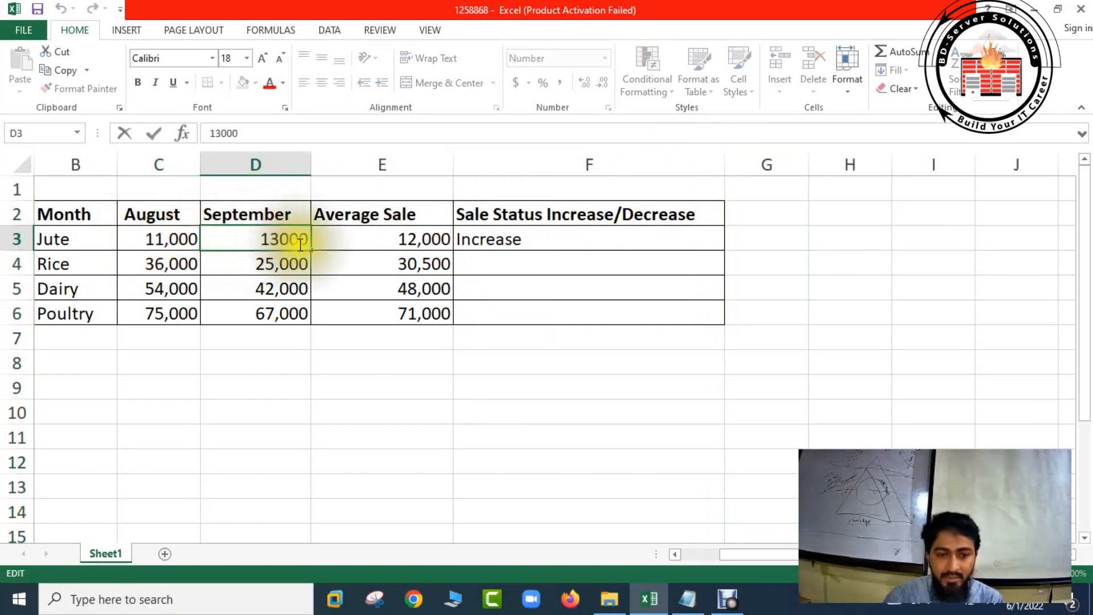
double_click(470, 239)
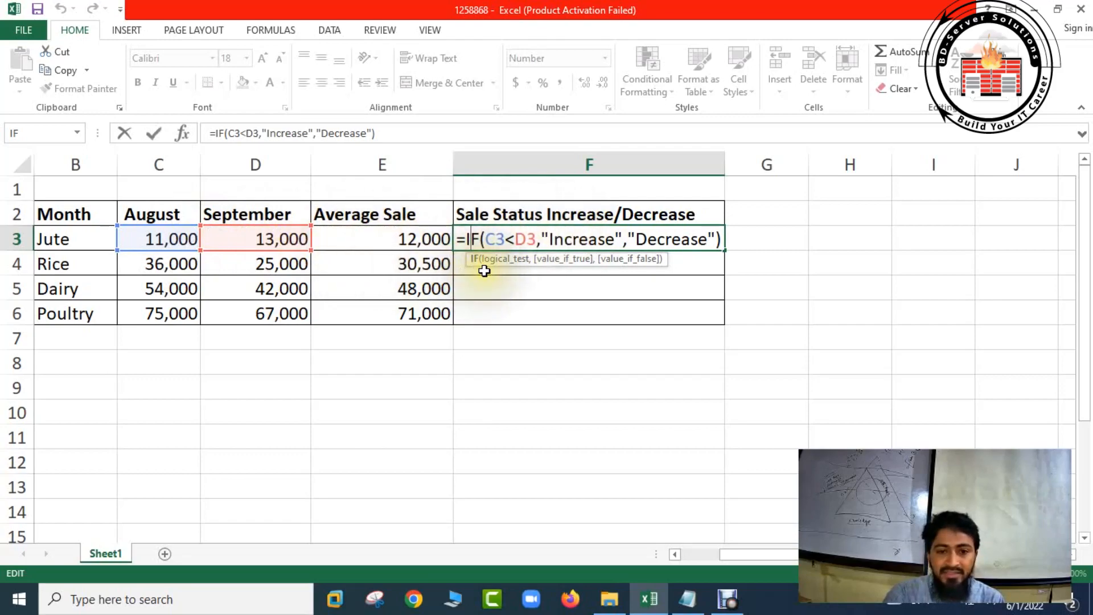
key(Return)
double_click(488, 240)
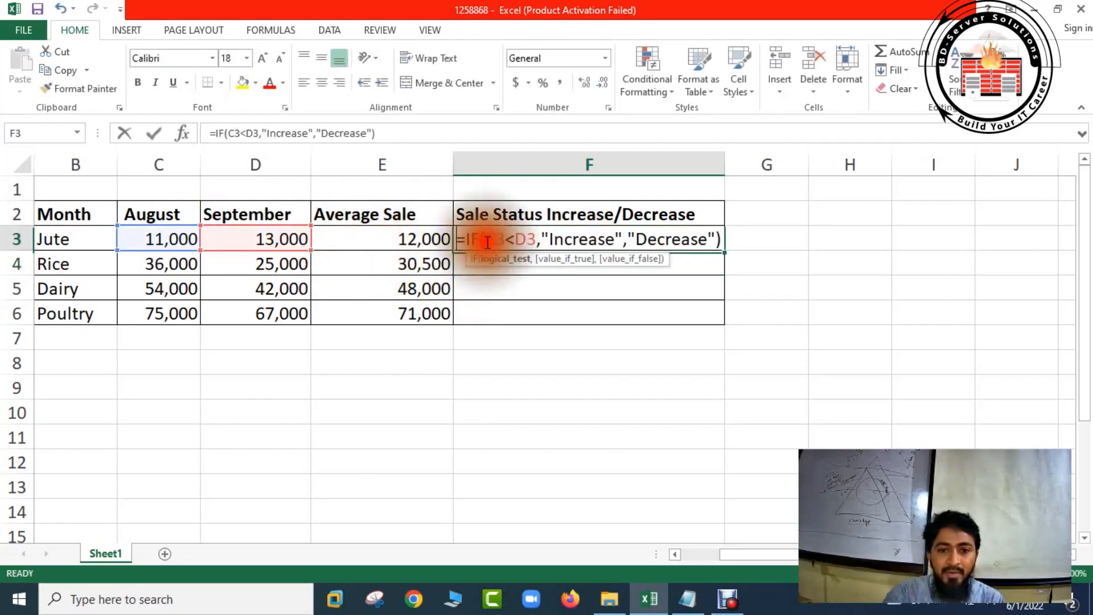
click(725, 251)
click(726, 251)
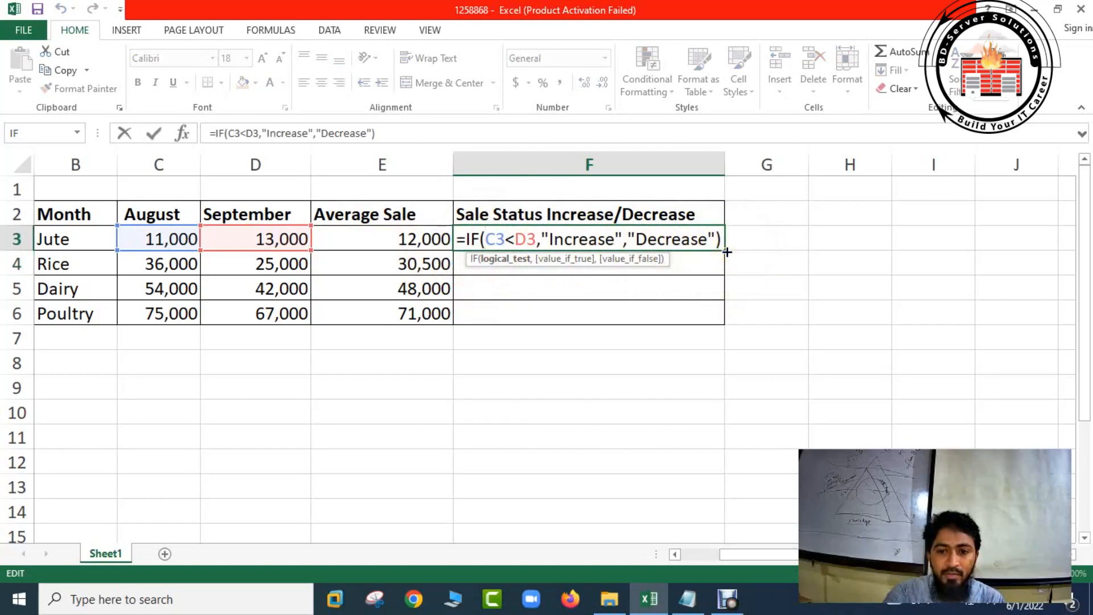
drag(726, 251, 719, 317)
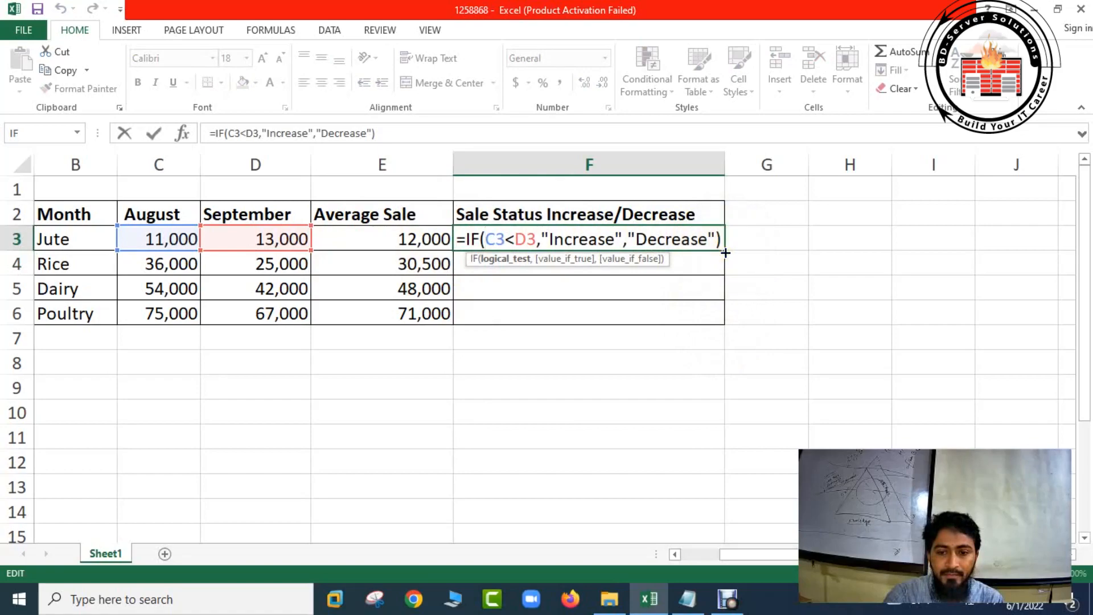
drag(726, 252, 727, 334)
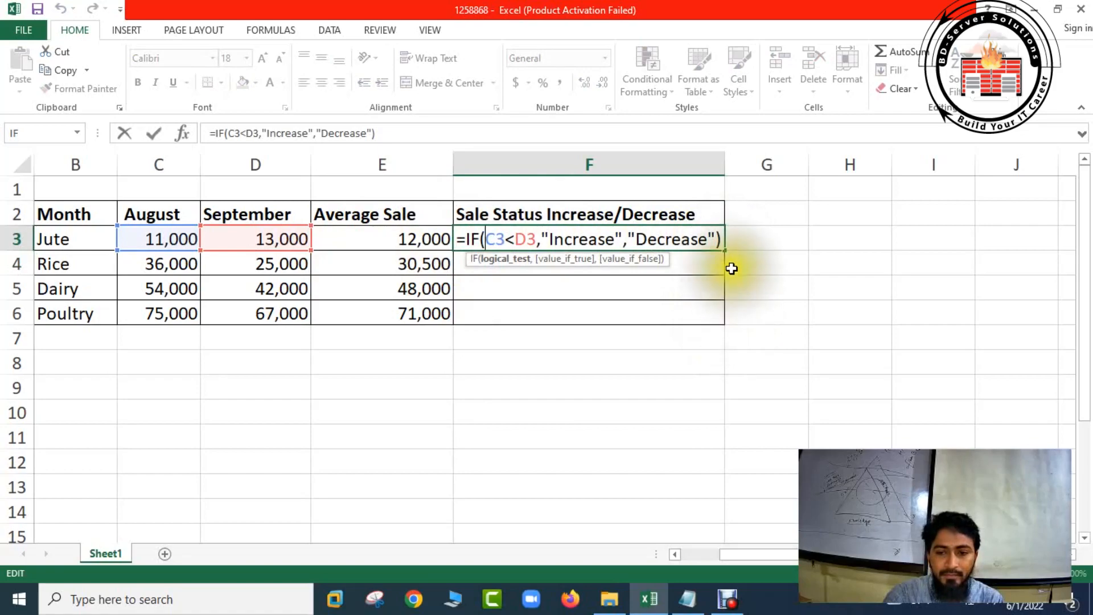
key(Return)
Fill Jute's Sale Status formula from F3 down through F6 to cover Rice, Dairy and Poultry.
click(717, 241)
click(727, 253)
click(710, 239)
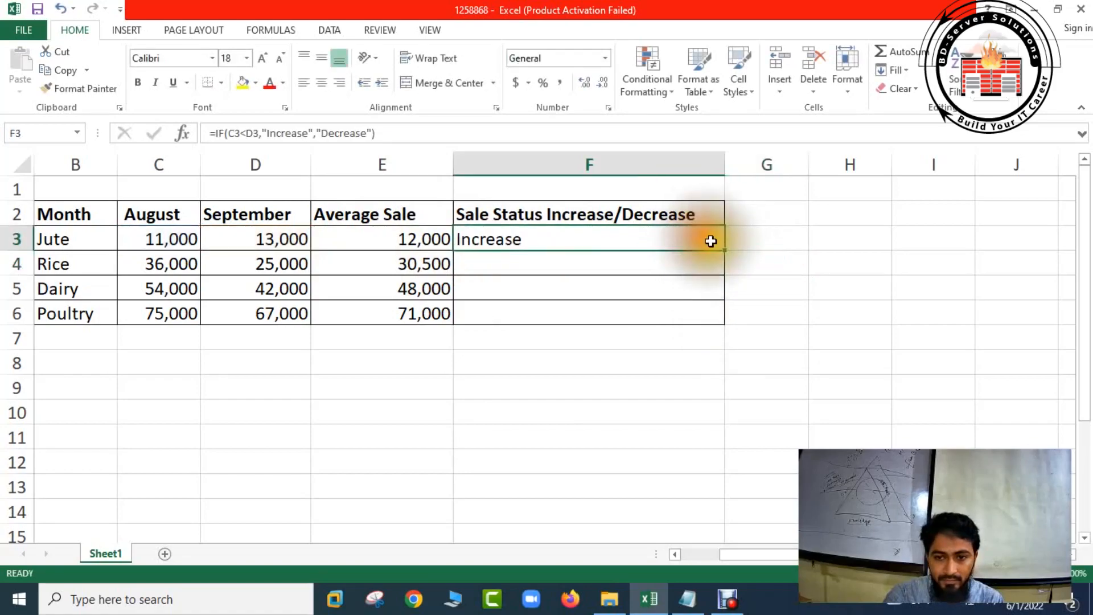
drag(726, 252, 729, 326)
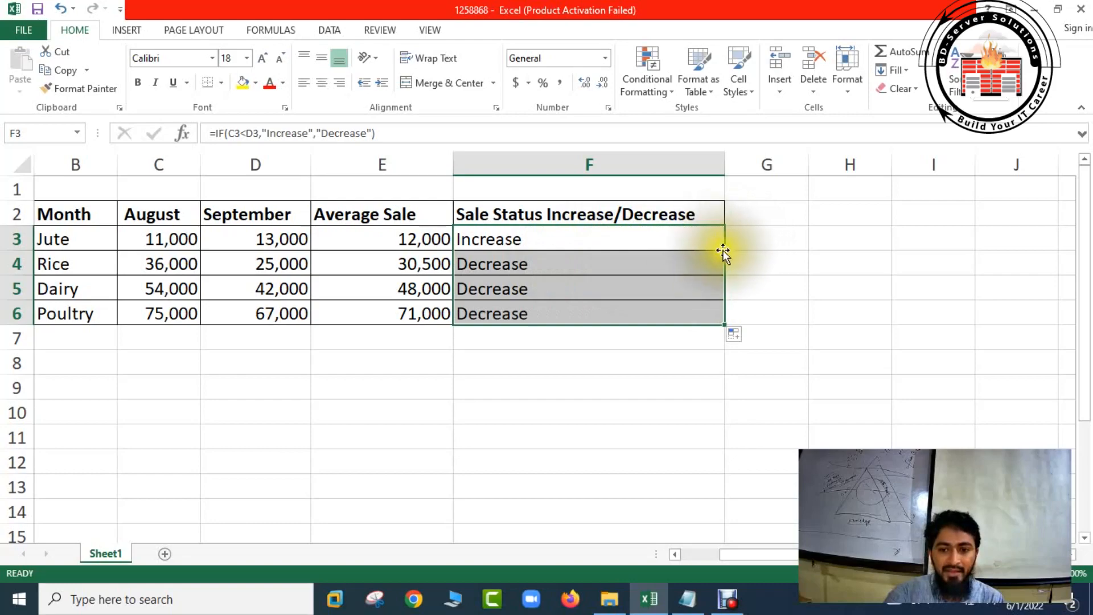
key(ctrl+z)
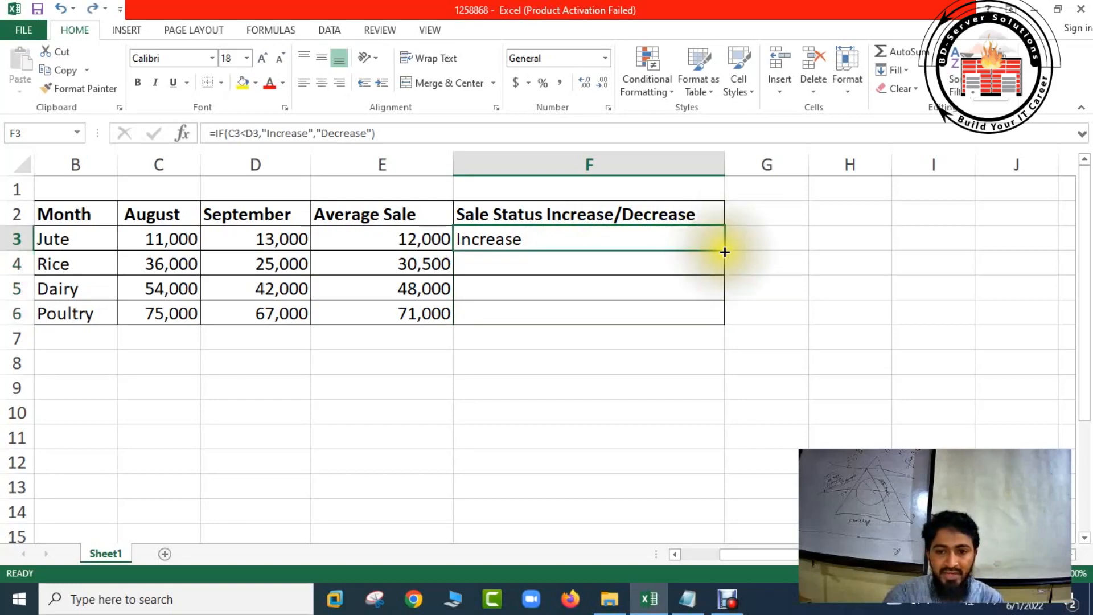
drag(725, 251, 728, 323)
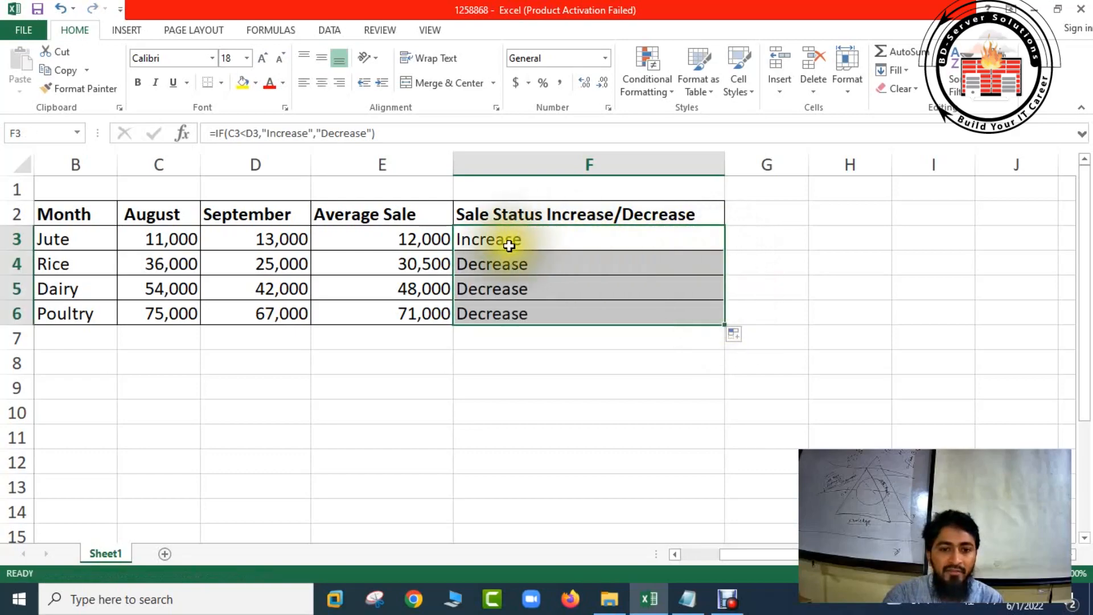
Review the copied Sale Status formulas for Rice and Dairy, and the August and September sales of Dairy and Poultry.
click(500, 266)
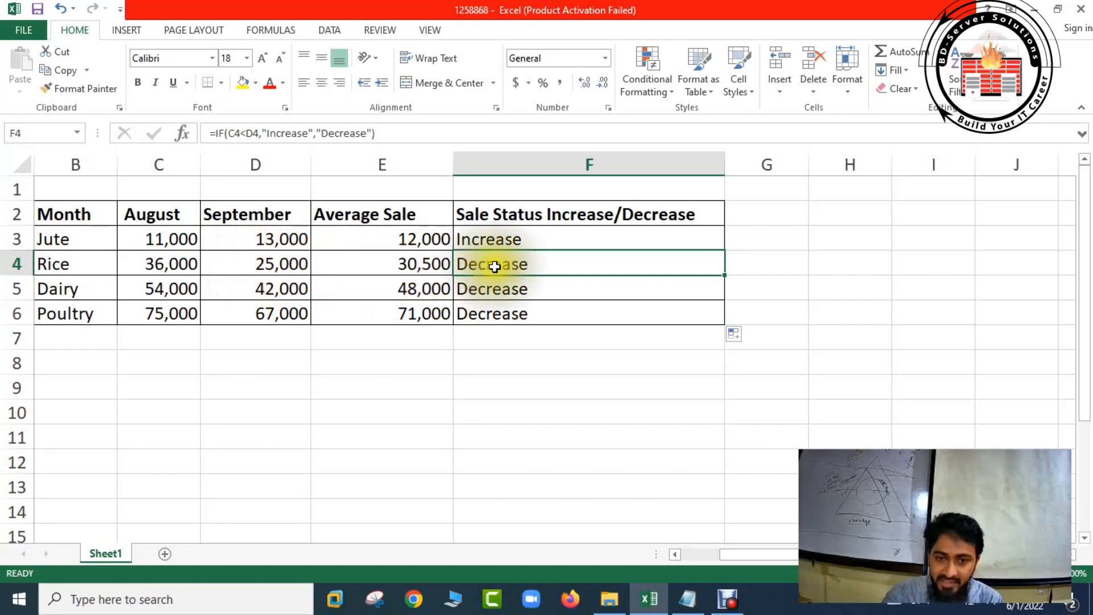
double_click(177, 292)
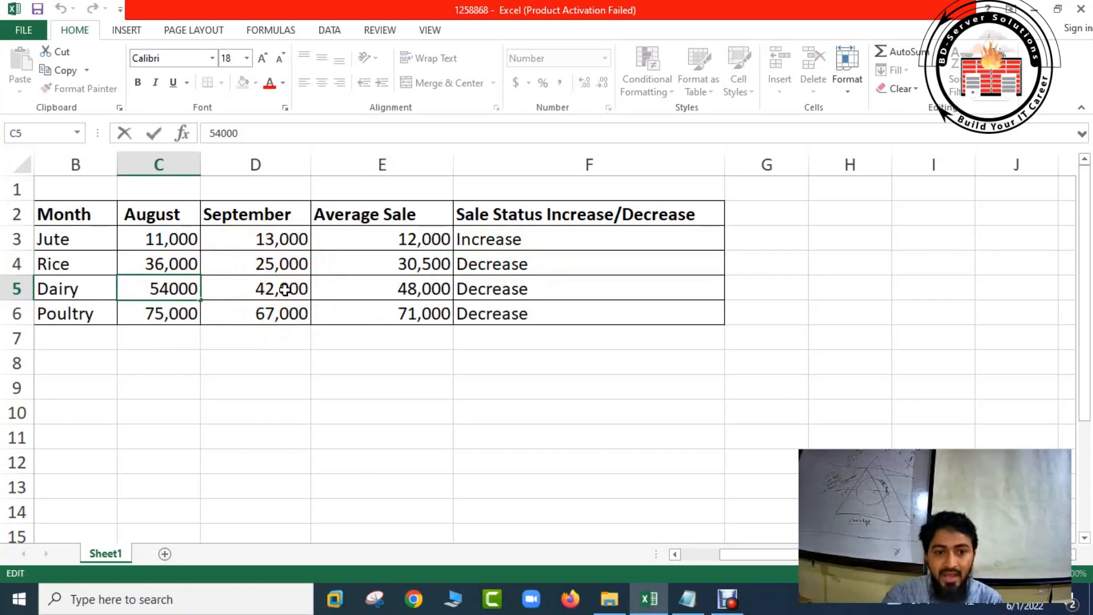
double_click(475, 289)
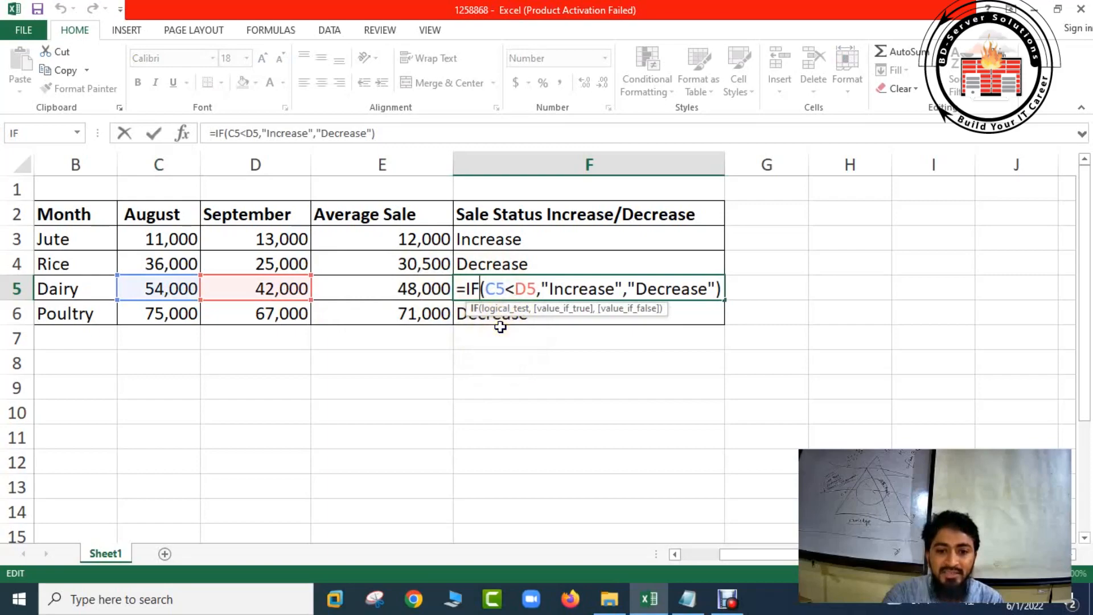
click(183, 317)
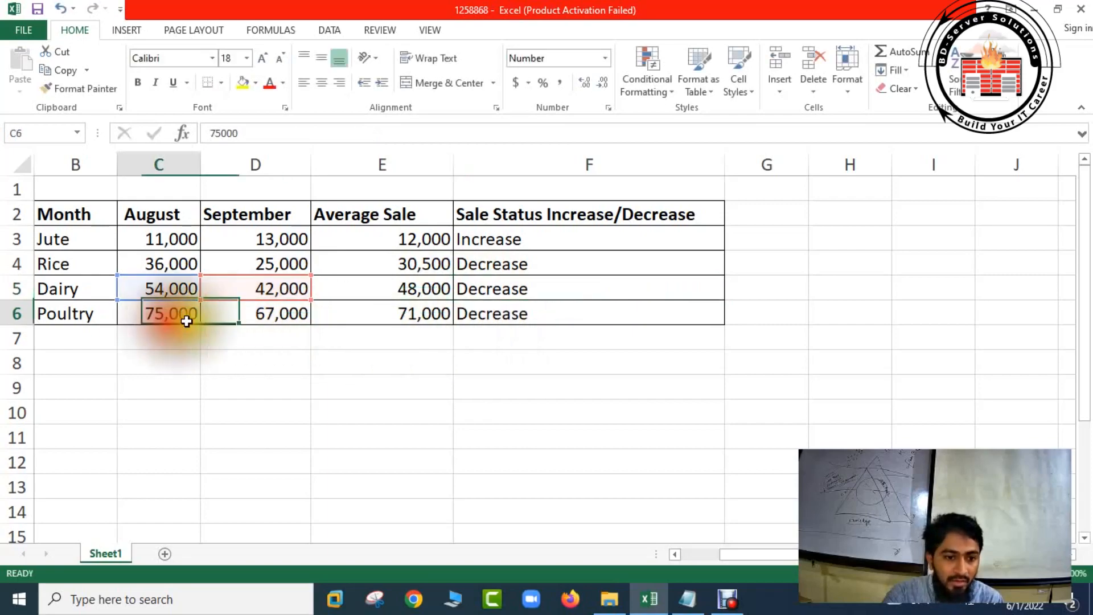
click(264, 315)
Open Rice's Sale Status formula in F4 and examine its comparison and its Increase and Decrease arguments.
double_click(487, 264)
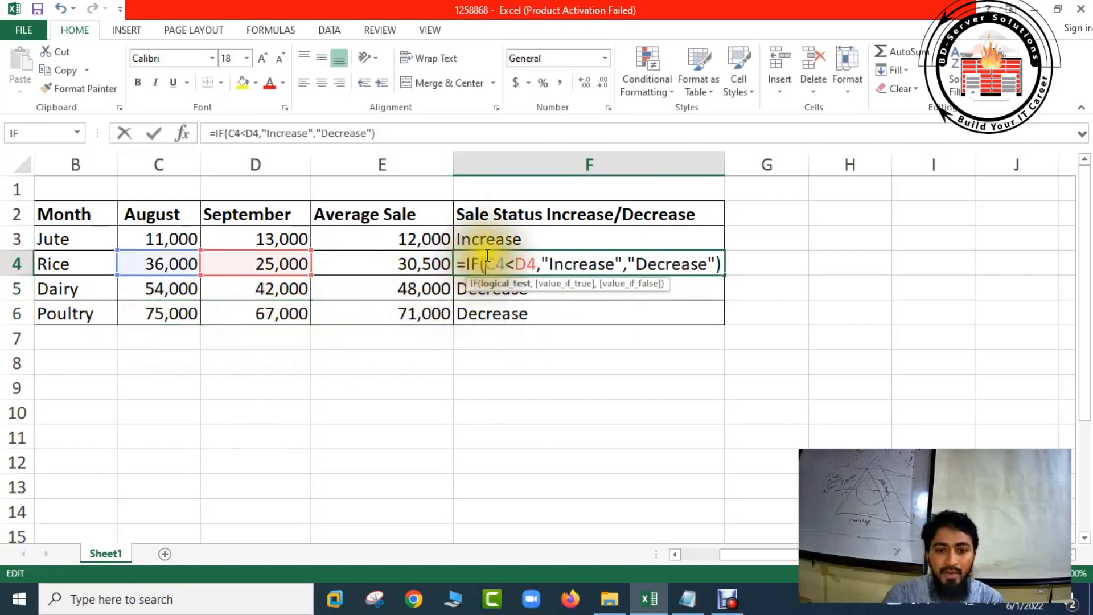
click(483, 339)
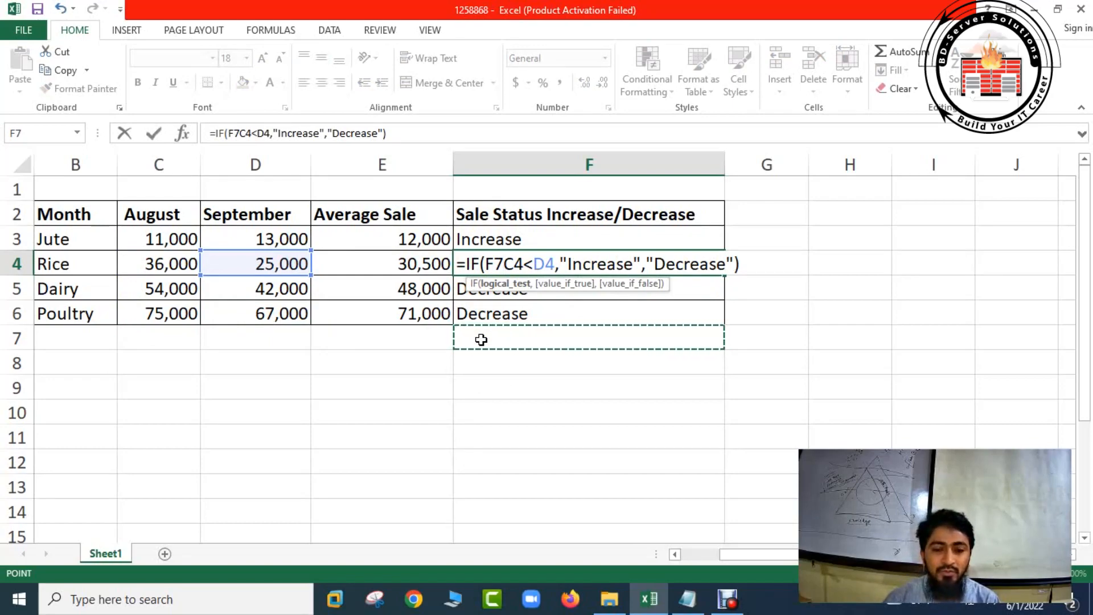
click(498, 238)
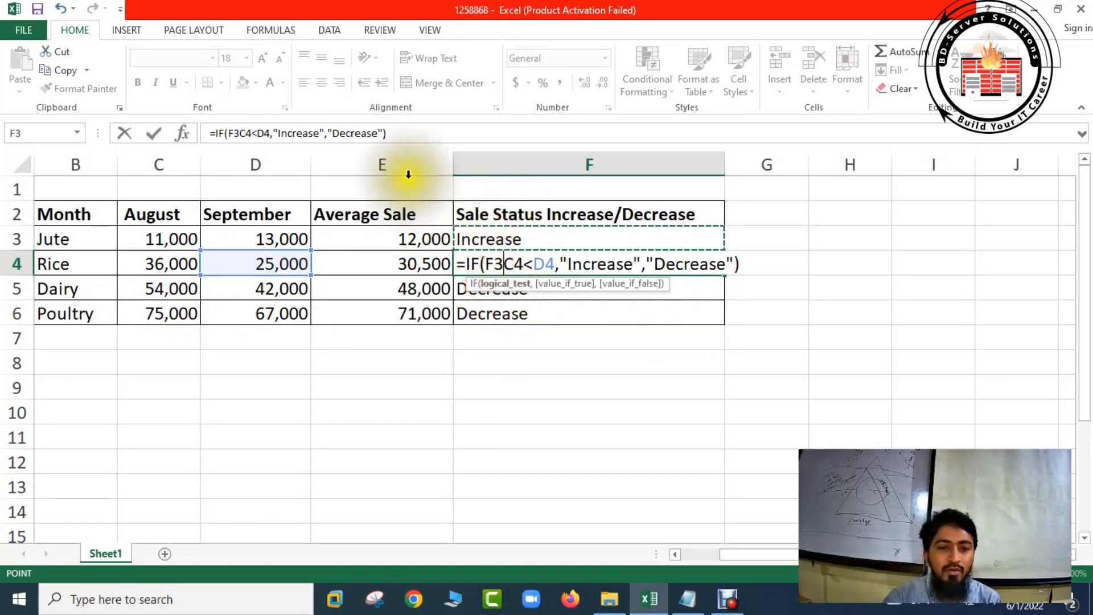
click(367, 136)
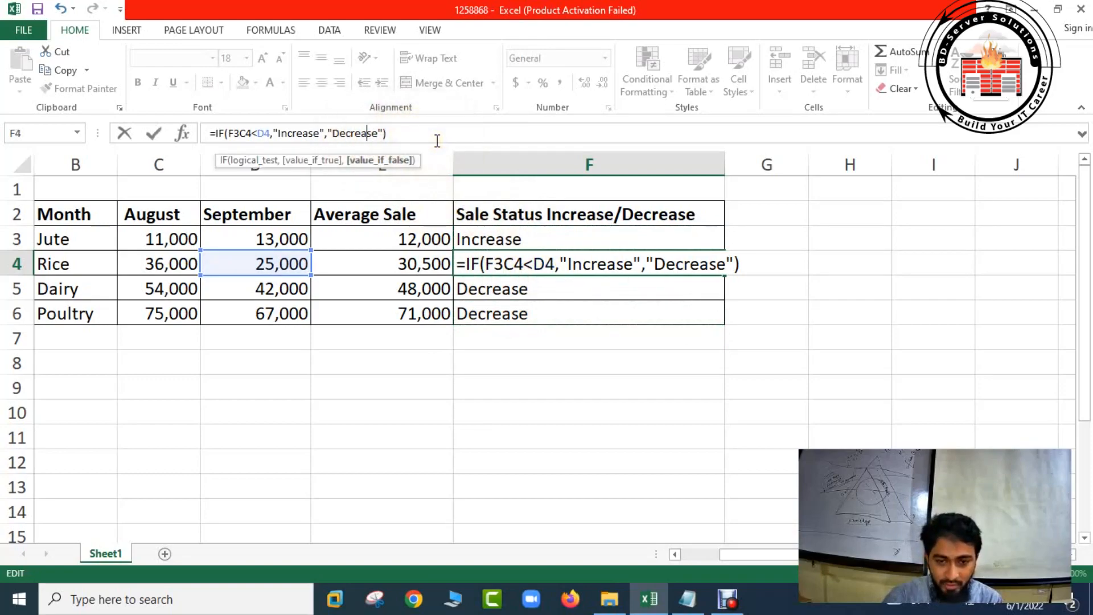